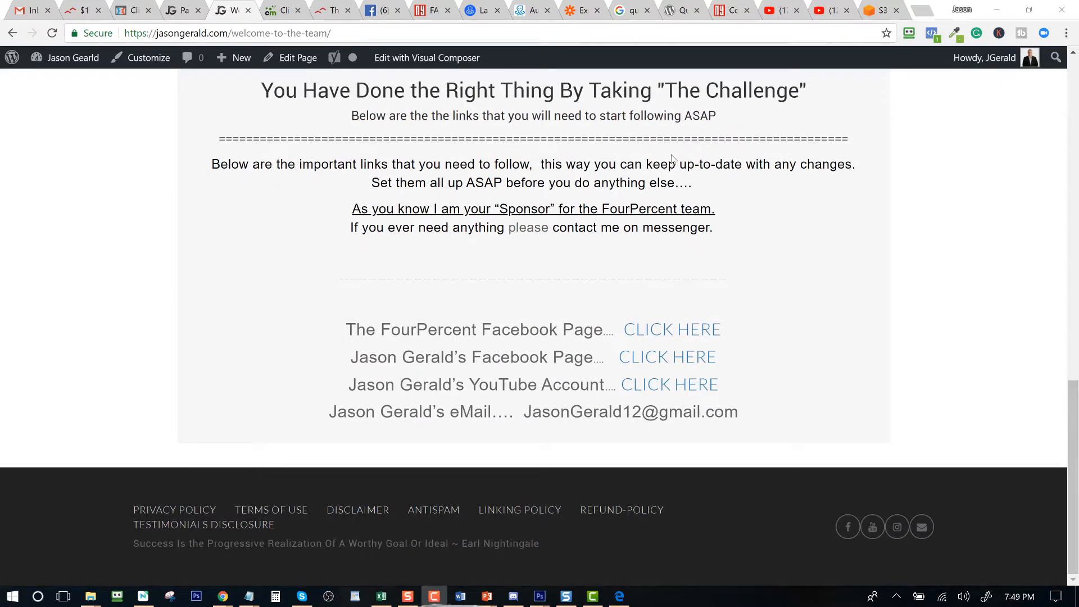
# - Scroll through the live Welcome To The Team page, then return to the admin Pages list
pyautogui.scroll(15, 672, 159)
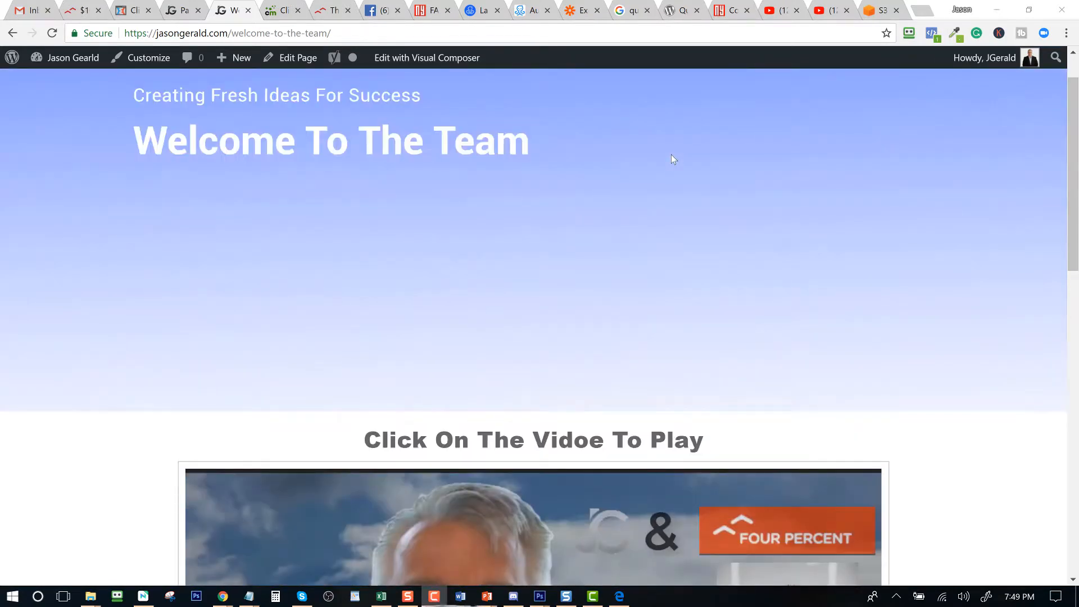
pyautogui.scroll(-6, 671, 159)
pyautogui.scroll(-6, 569, 288)
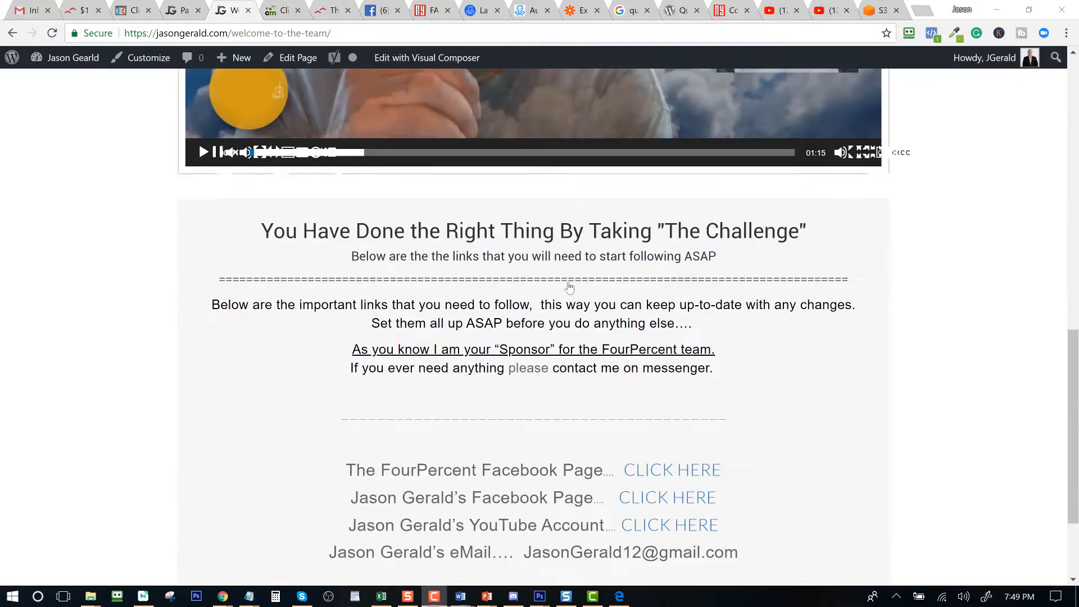
pyautogui.scroll(-3, 514, 391)
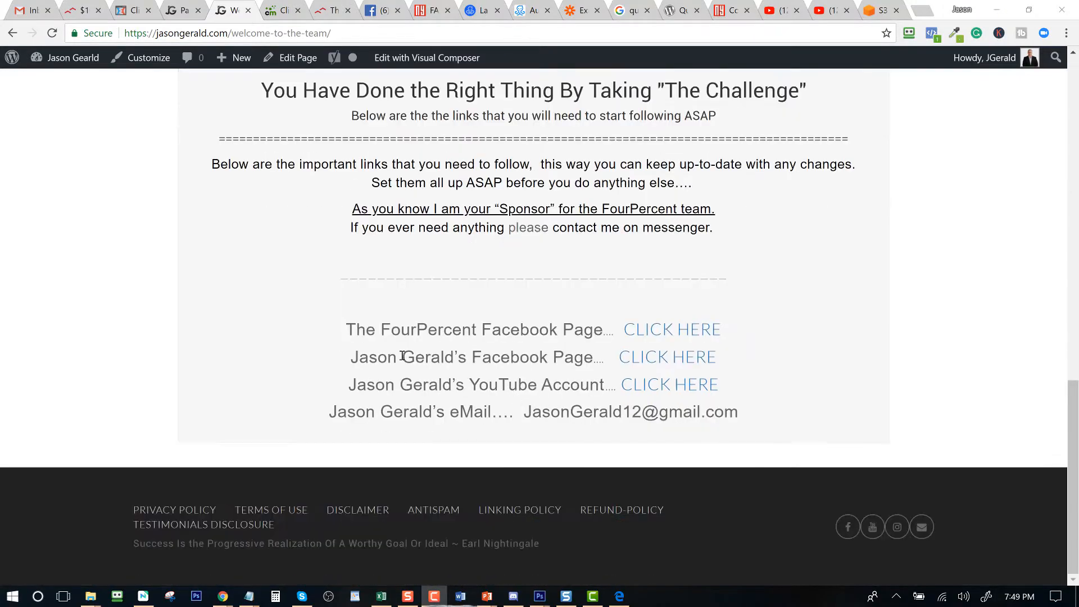
pyautogui.scroll(5, 591, 408)
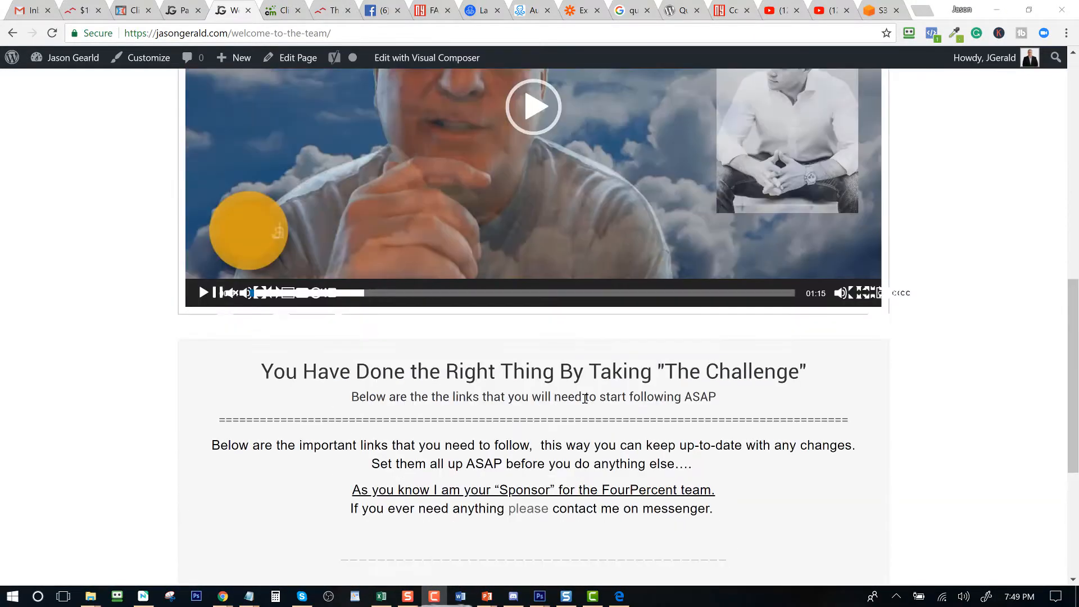
pyautogui.scroll(10, 583, 397)
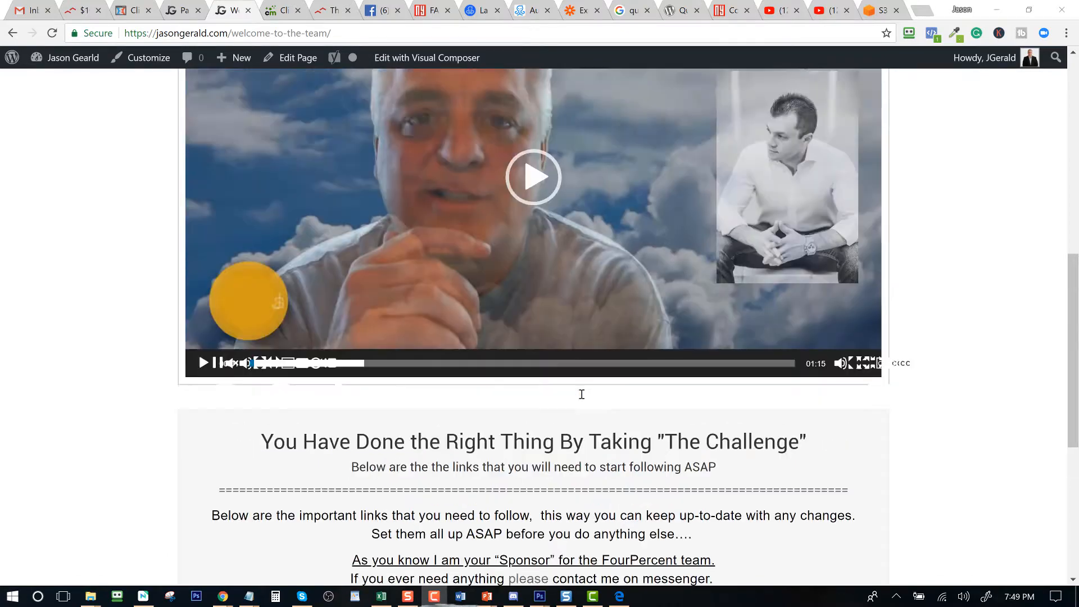
pyautogui.click(182, 10)
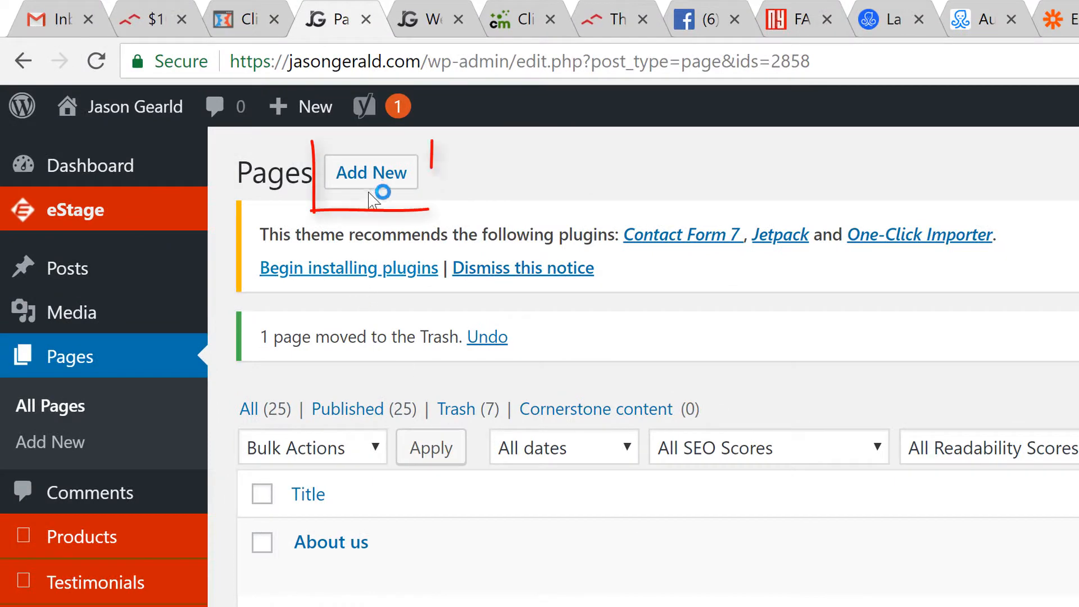
# - Create and publish a new page titled 'aaatest'
pyautogui.click(368, 180)
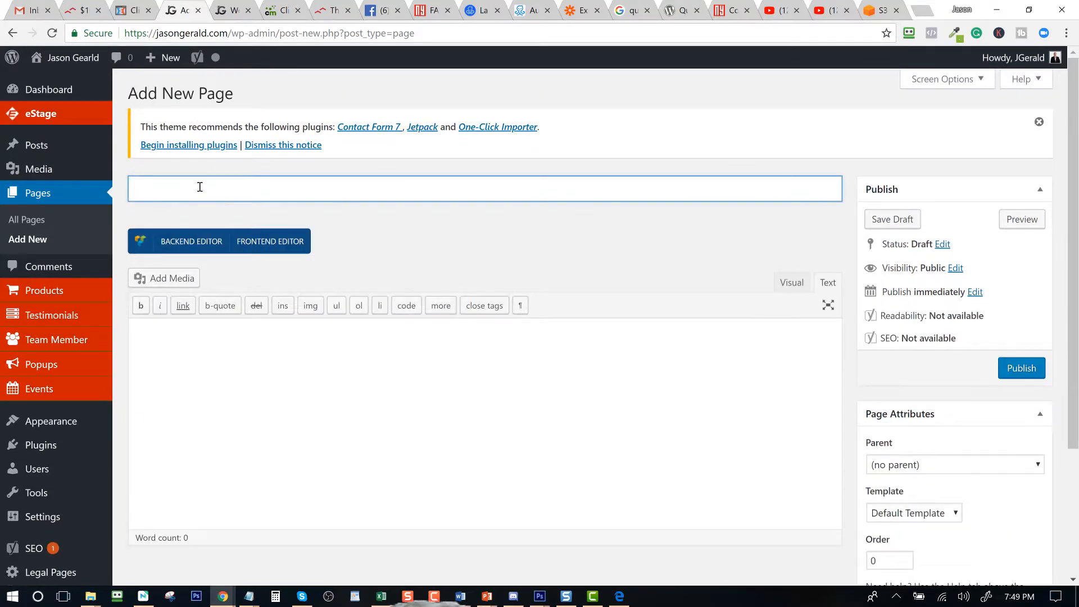
pyautogui.write('aaatest')
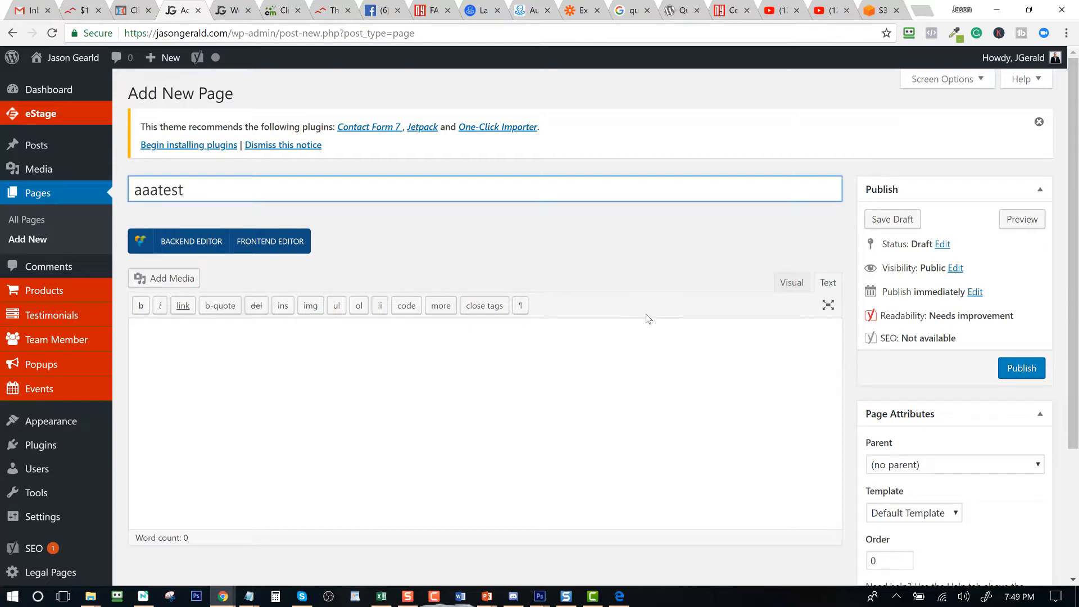
pyautogui.click(1014, 369)
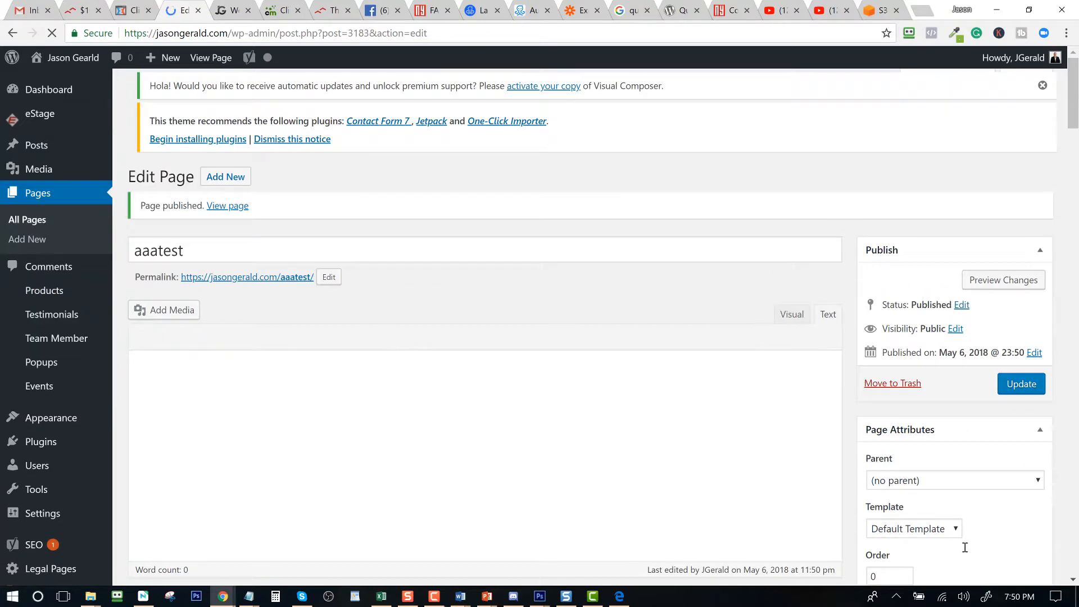
pyautogui.click(942, 510)
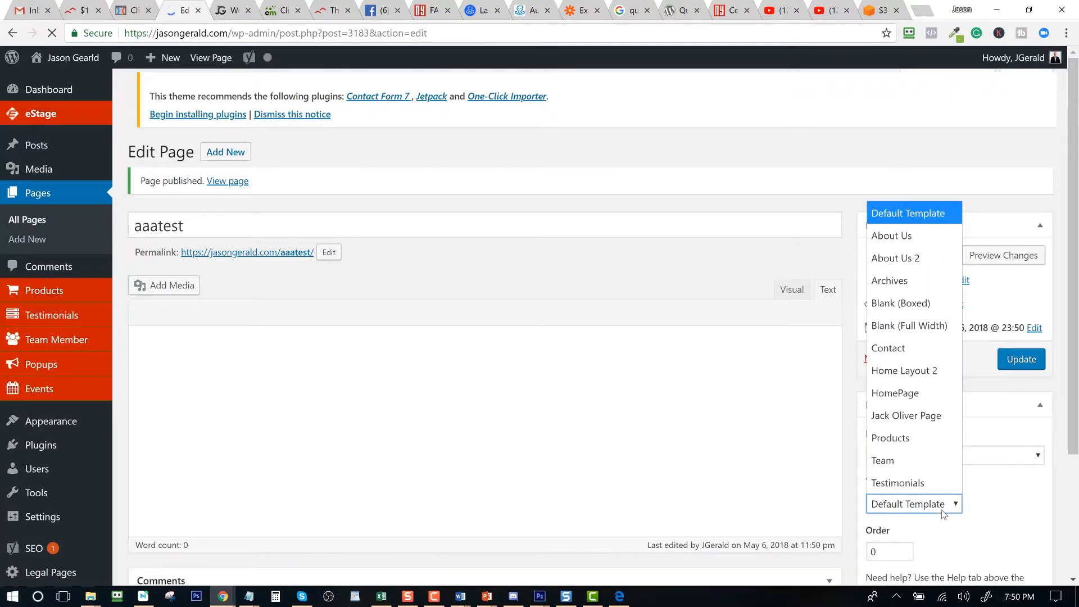
pyautogui.click(910, 420)
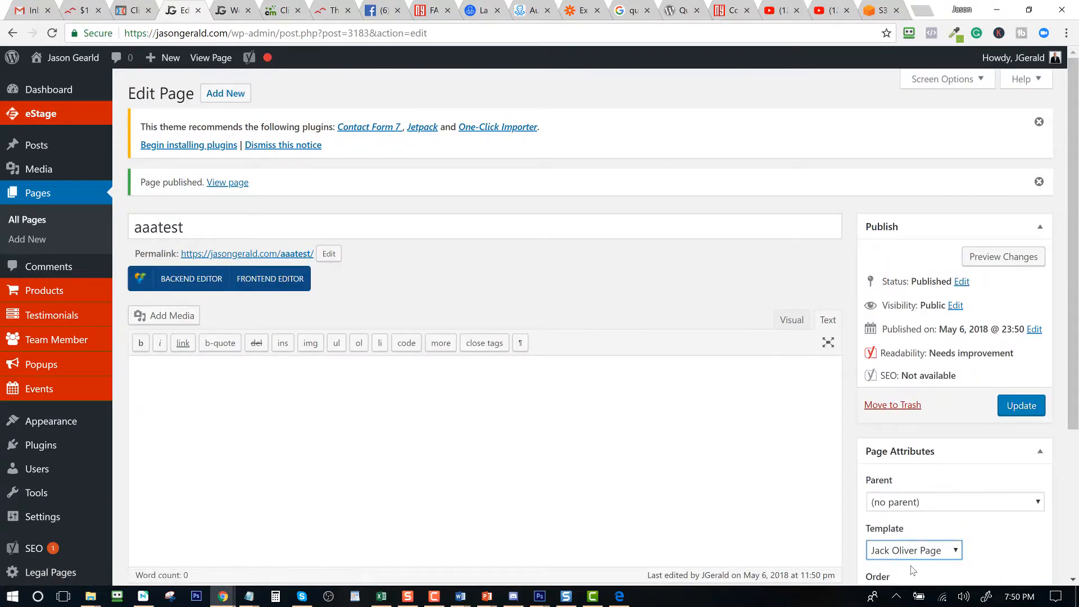
pyautogui.click(1027, 412)
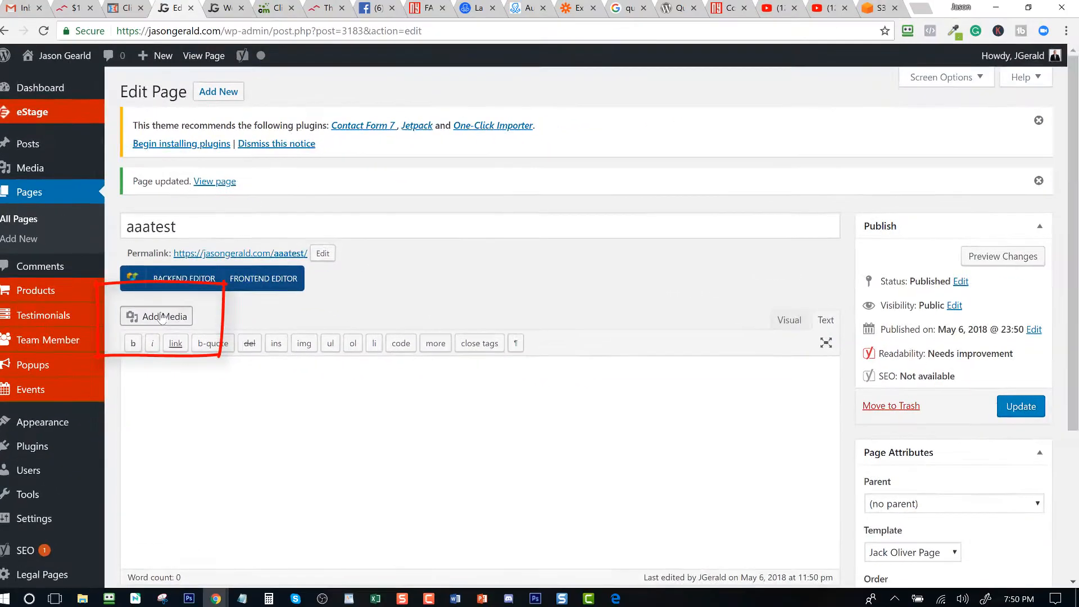
# - Start a video playlist, abandon the file upload, and select the welcome video from the Media Library
pyautogui.click(162, 317)
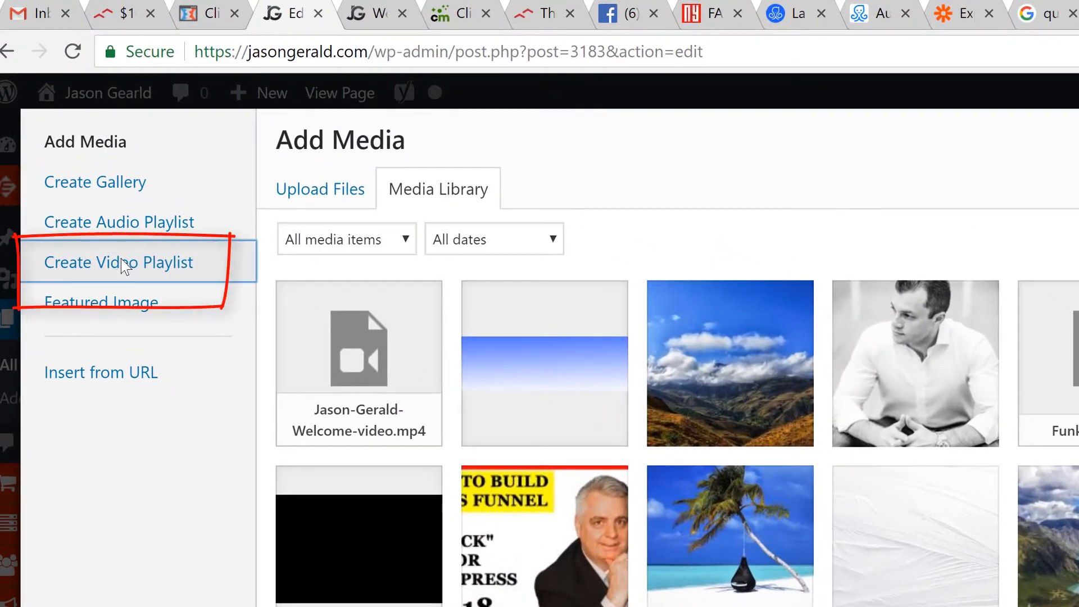
pyautogui.click(120, 259)
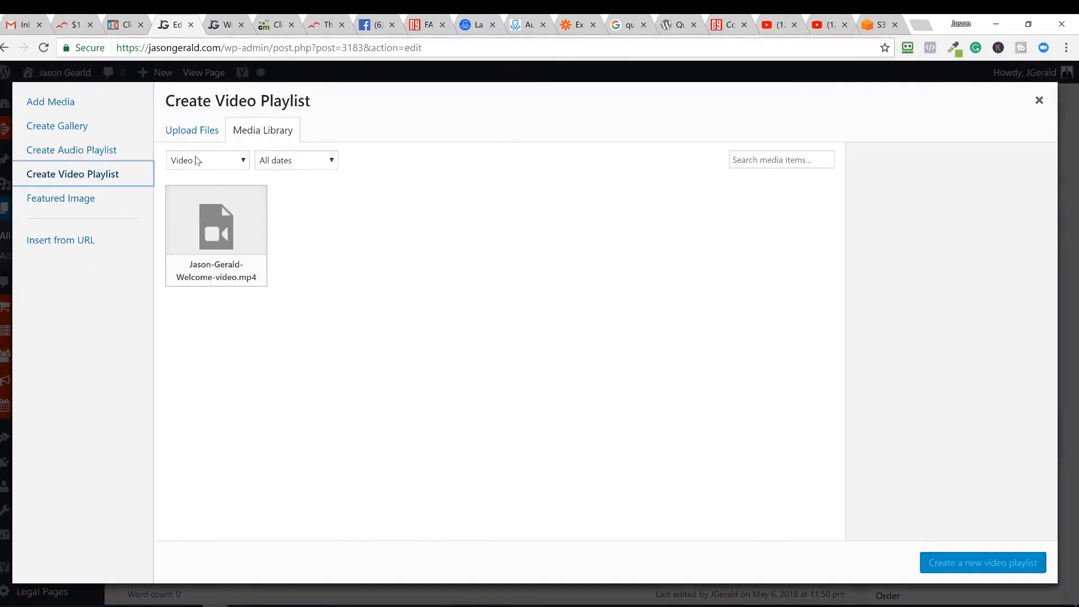
pyautogui.click(190, 135)
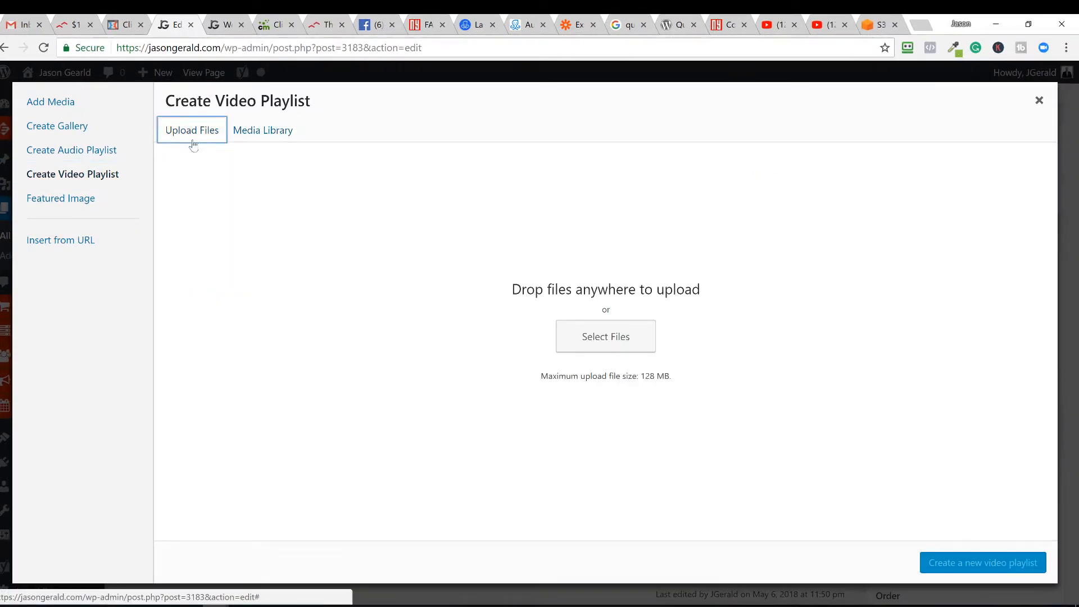
pyautogui.click(595, 337)
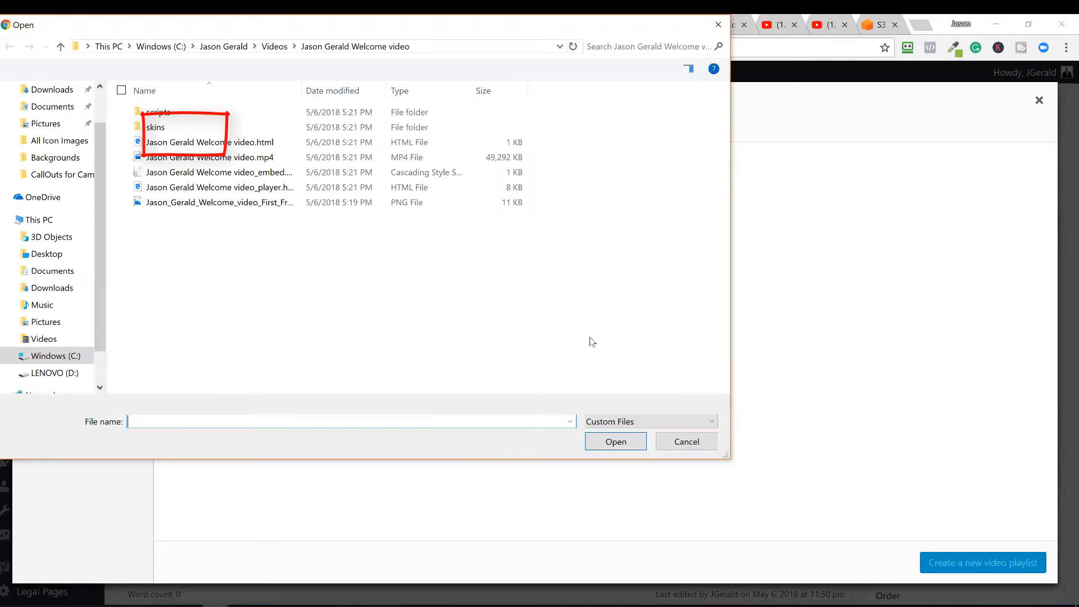
pyautogui.click(256, 161)
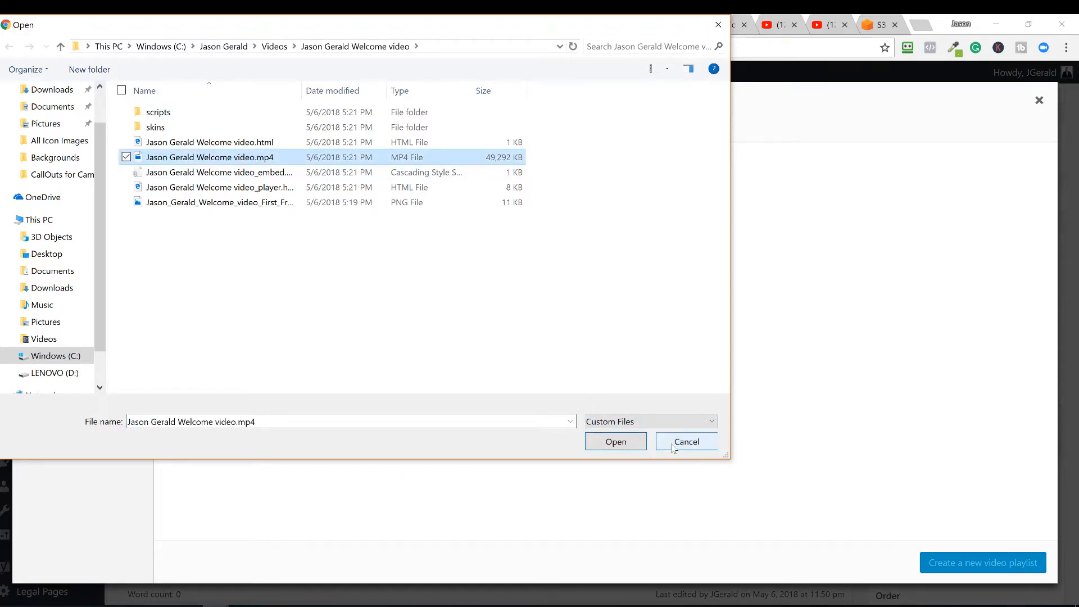
pyautogui.click(696, 442)
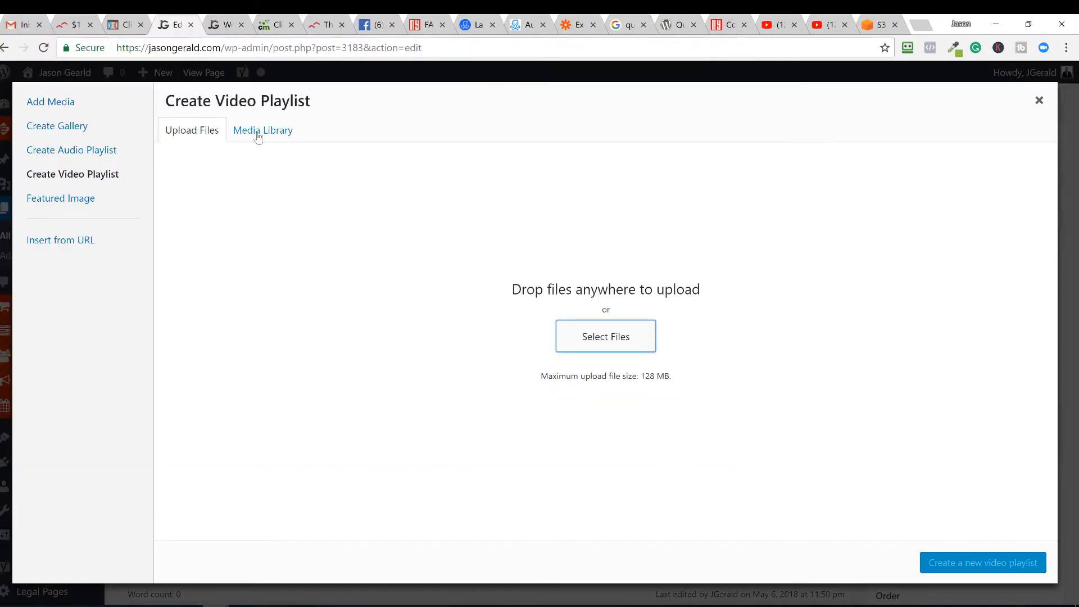
pyautogui.click(257, 133)
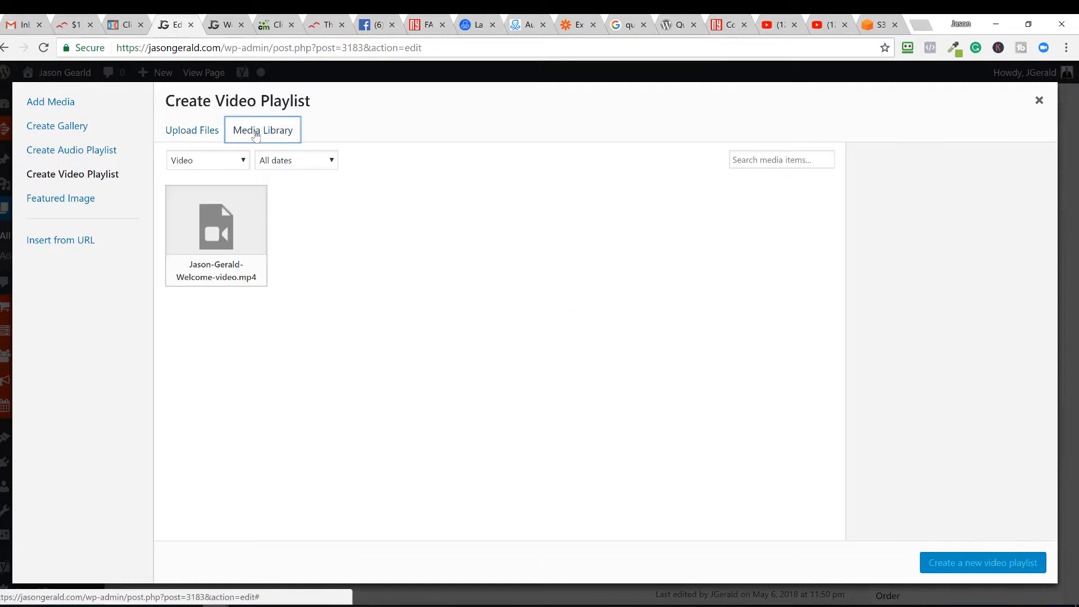
pyautogui.click(213, 235)
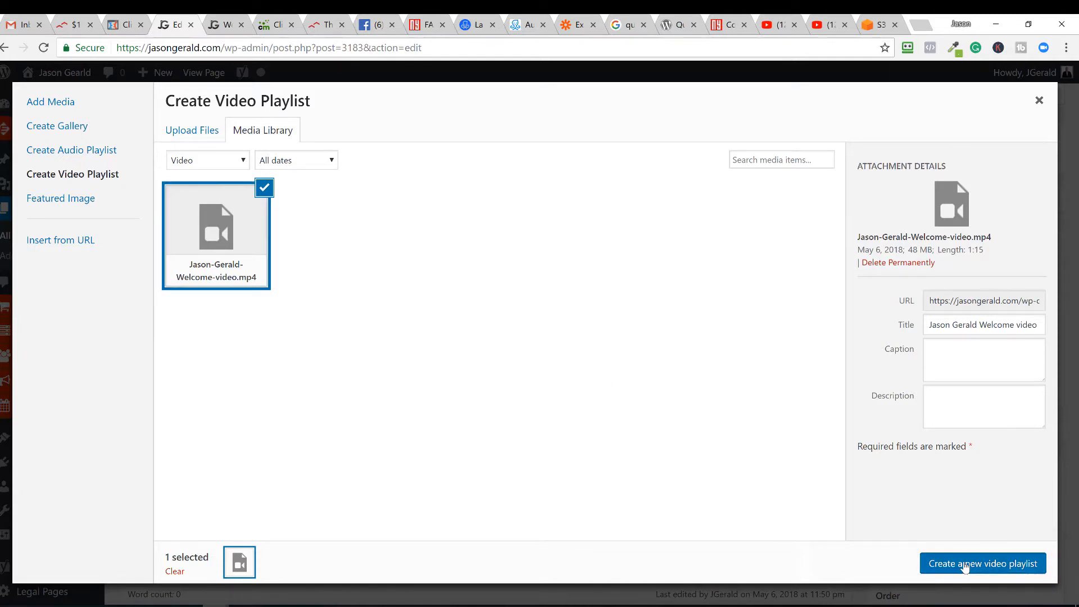
# - Create the welcome-video playlist and insert it as [playlist type="video" ids="3150"]
pyautogui.click(924, 563)
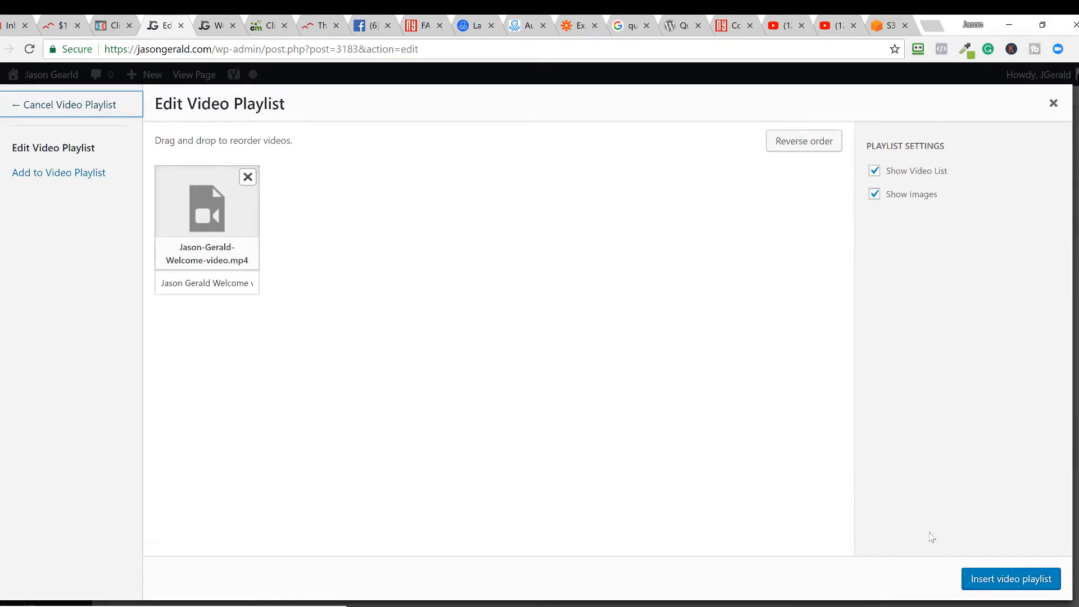
pyautogui.click(1010, 584)
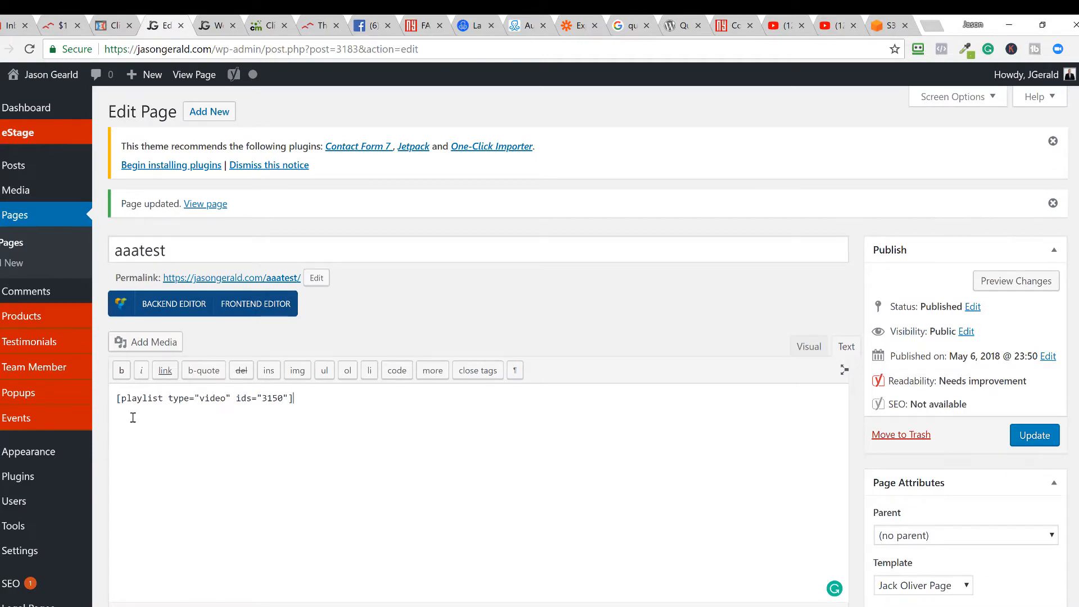
# - Check the embedded playlist in the Visual view and update the aaatest page
pyautogui.click(806, 346)
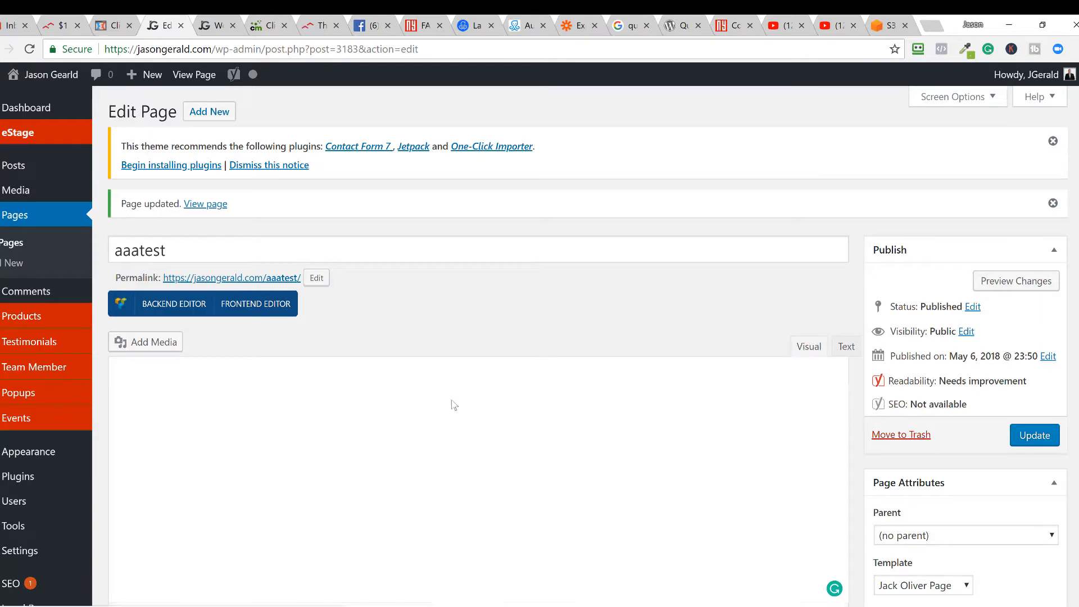
pyautogui.click(415, 454)
pyautogui.scroll(-1, 413, 464)
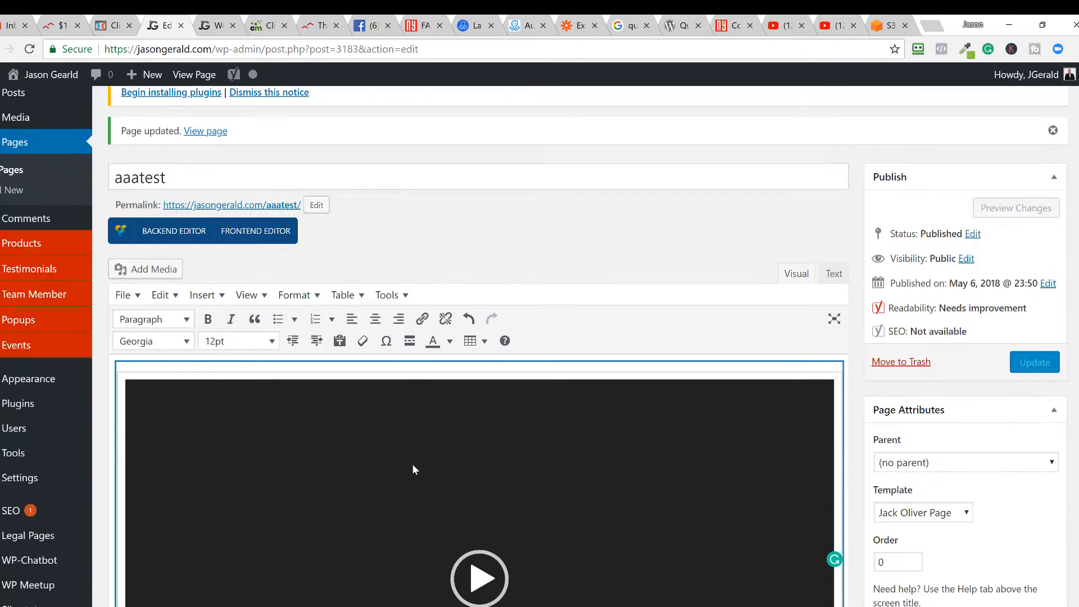
pyautogui.scroll(-3, 412, 463)
pyautogui.scroll(3, 412, 463)
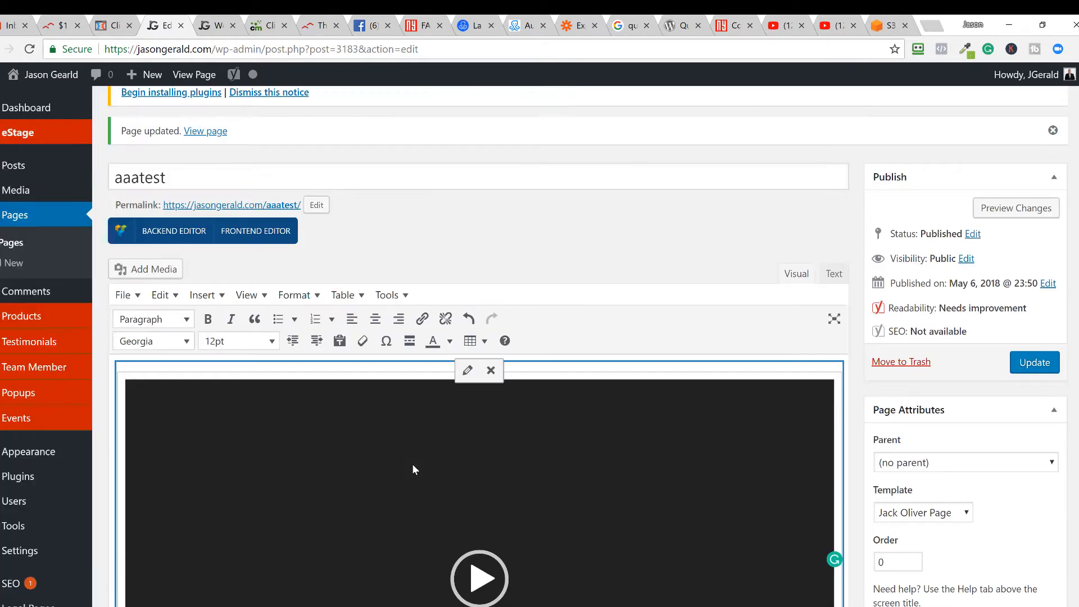
pyautogui.scroll(-1, 413, 469)
pyautogui.click(1035, 289)
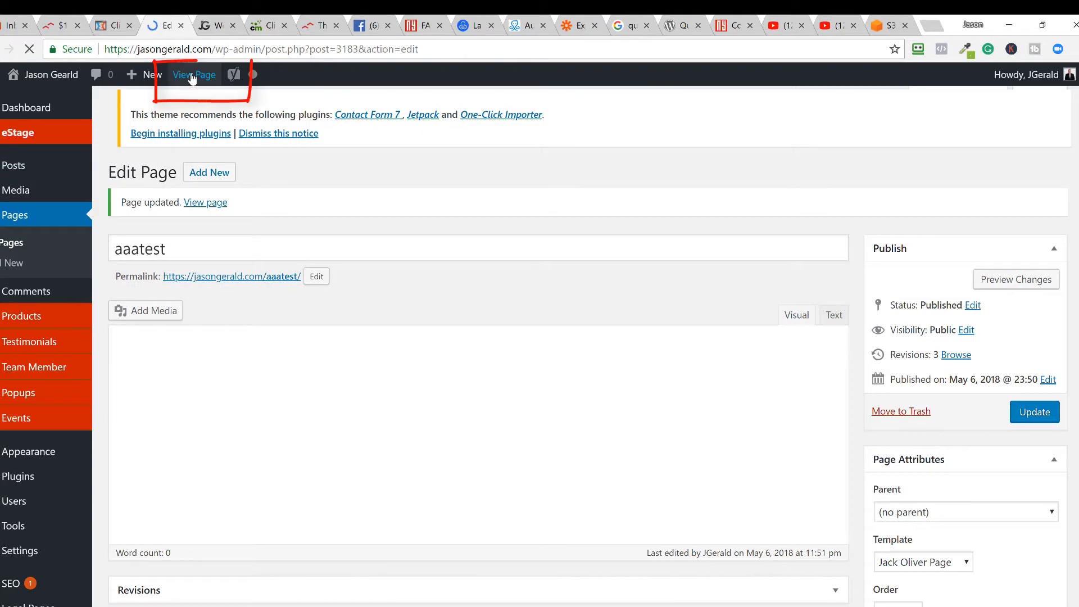
# - Open the live aaatest page in a new tab and play the welcome video
pyautogui.rightClick(198, 82)
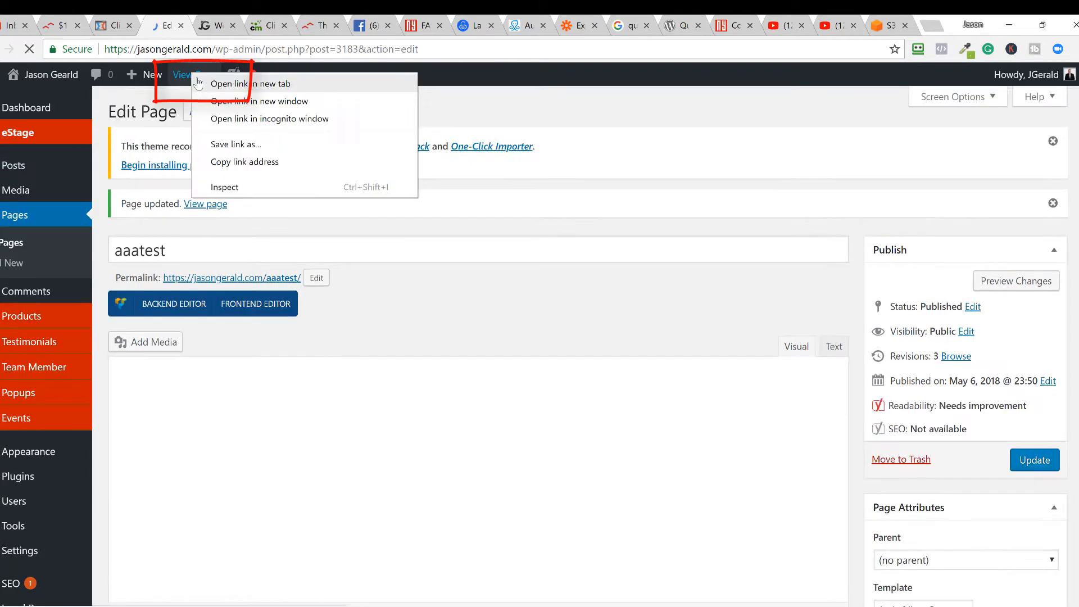
pyautogui.click(230, 83)
pyautogui.click(254, 26)
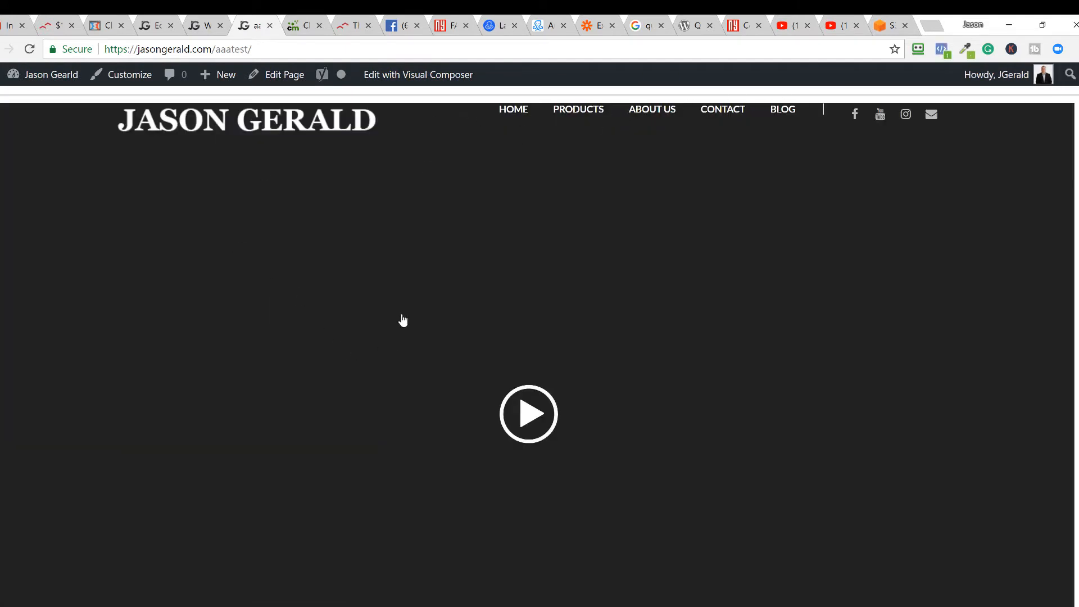
pyautogui.click(531, 416)
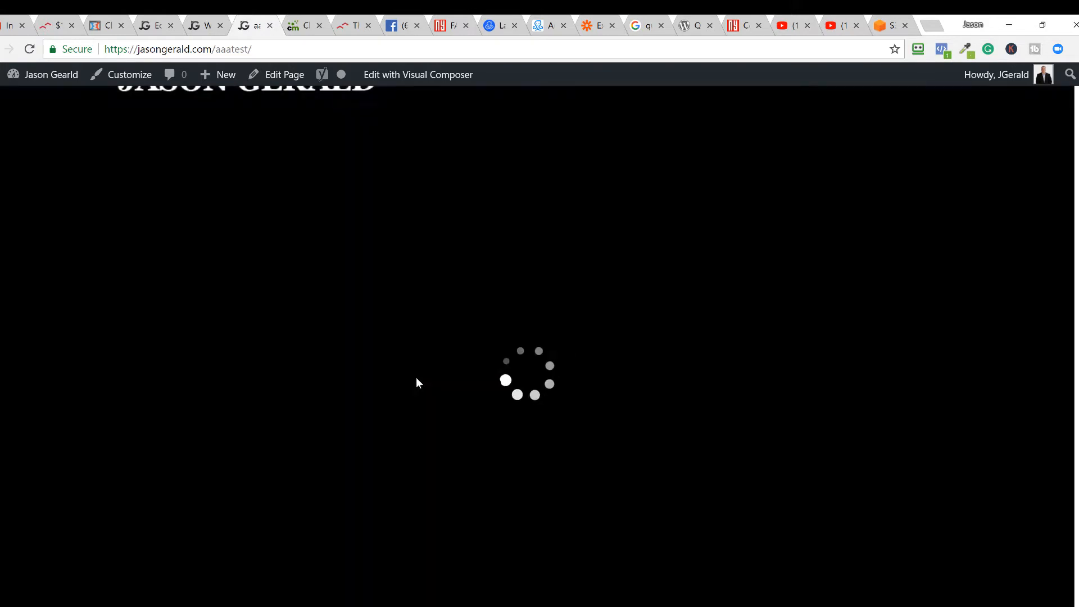
pyautogui.scroll(-4, 412, 365)
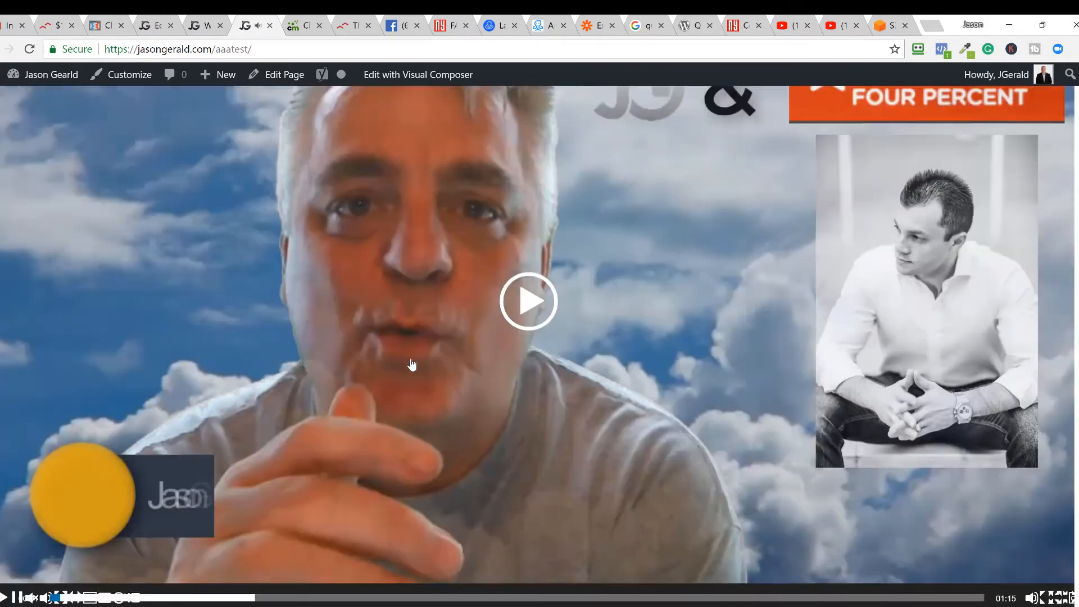
pyautogui.scroll(4, 413, 366)
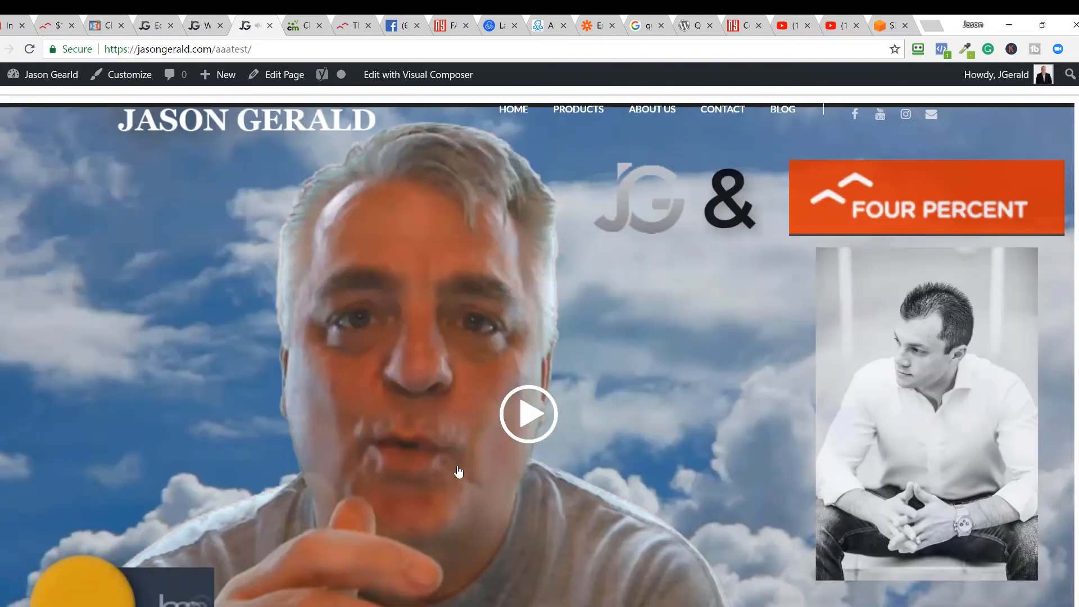
pyautogui.scroll(-4, 462, 468)
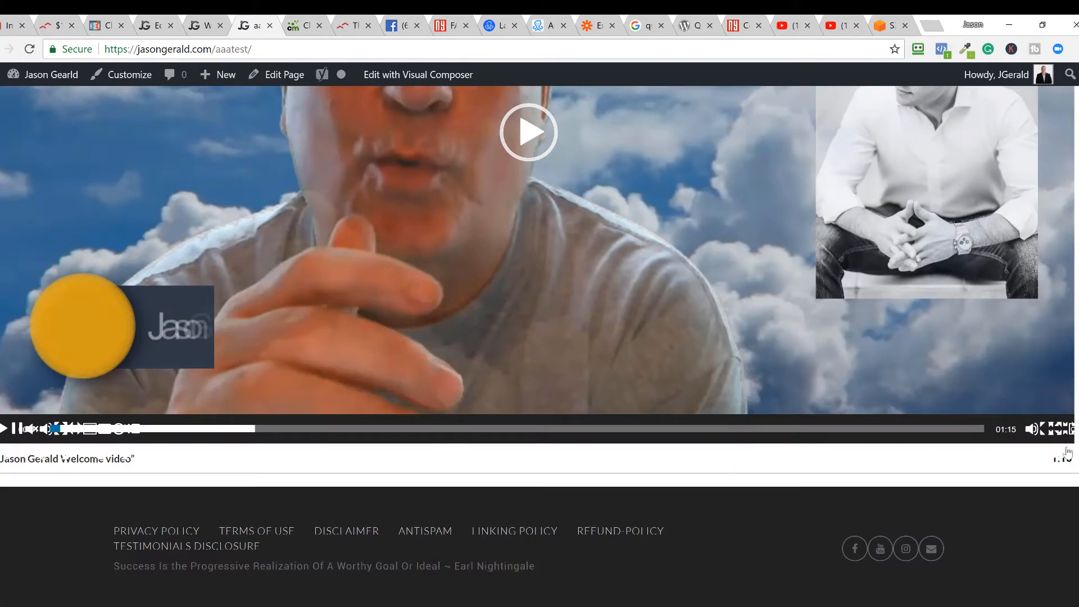
# - Watch the welcome video full screen, exit, then open aaatest for editing
pyautogui.click(1071, 429)
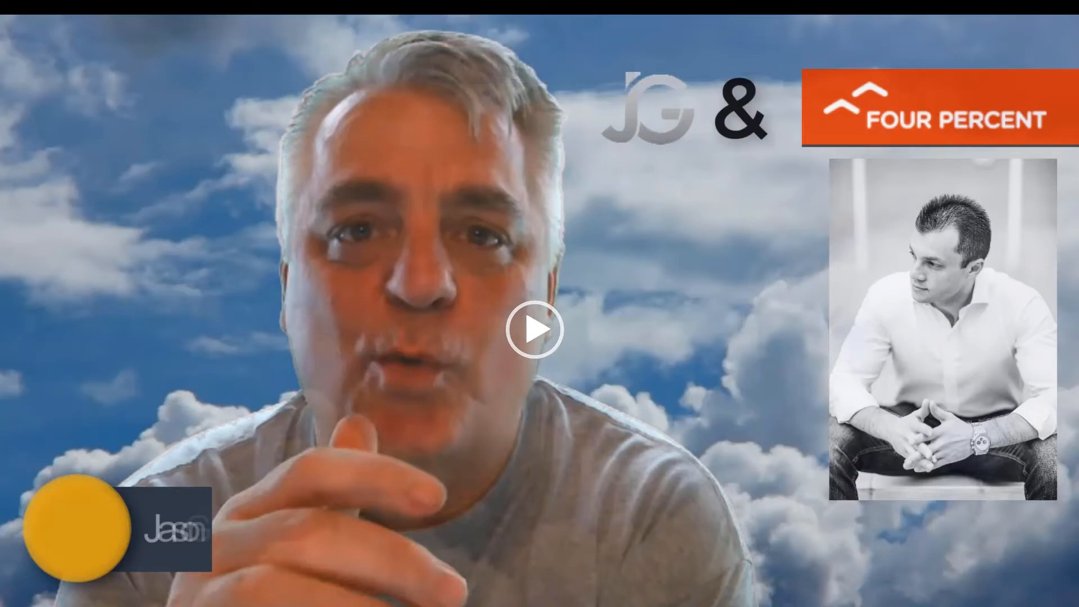
pyautogui.press('Escape')
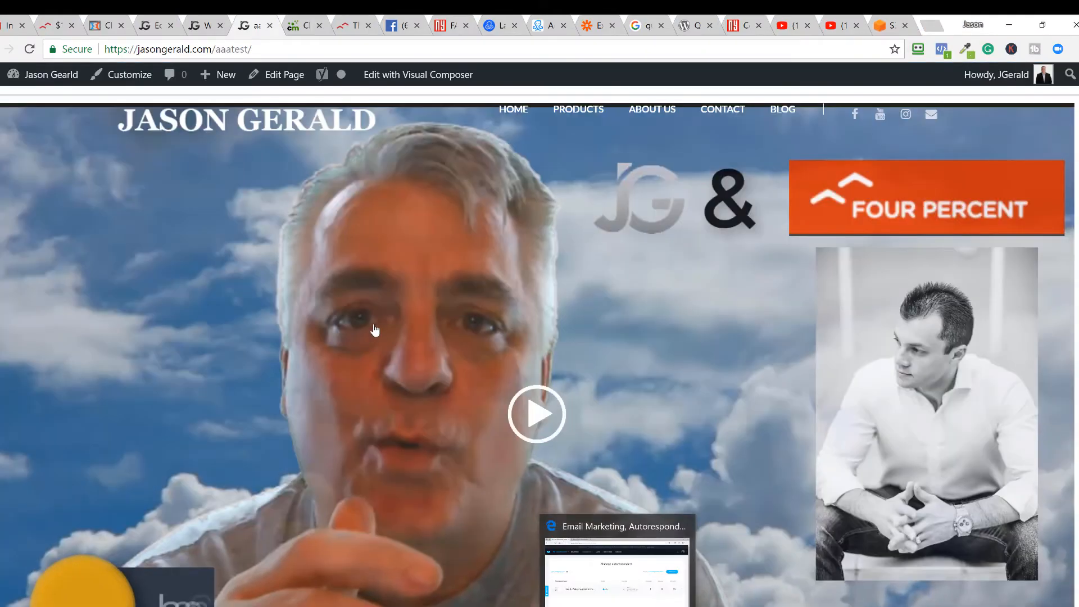
pyautogui.scroll(-4, 296, 390)
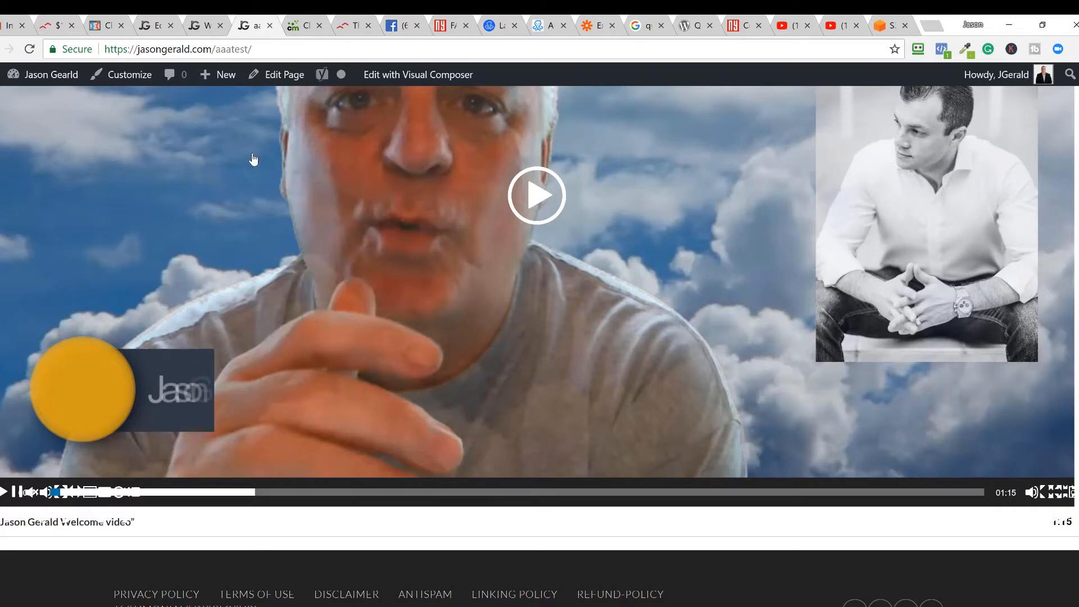
pyautogui.click(282, 75)
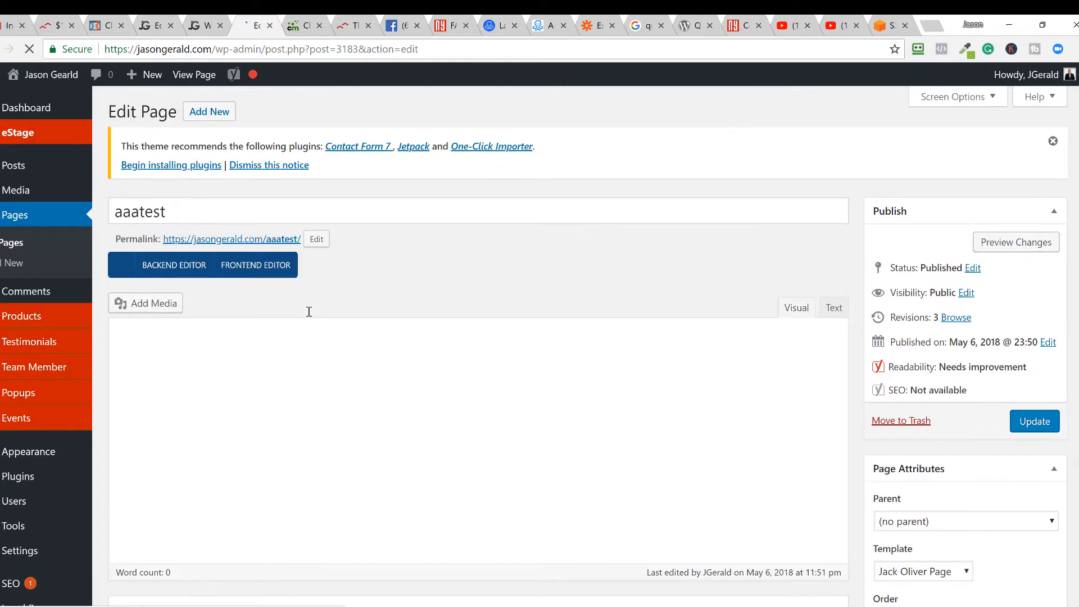
# - Delete the [playlist] shortcode from the Text view and switch to the Visual Composer Backend Editor
pyautogui.click(834, 308)
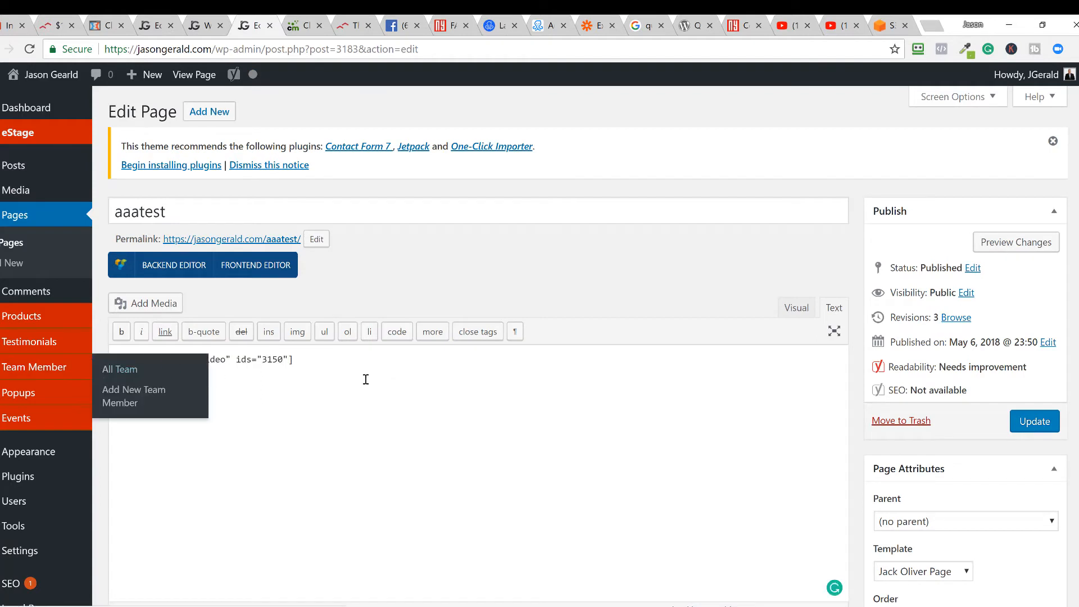
pyautogui.moveTo(294, 359); pyautogui.dragTo(110, 360)
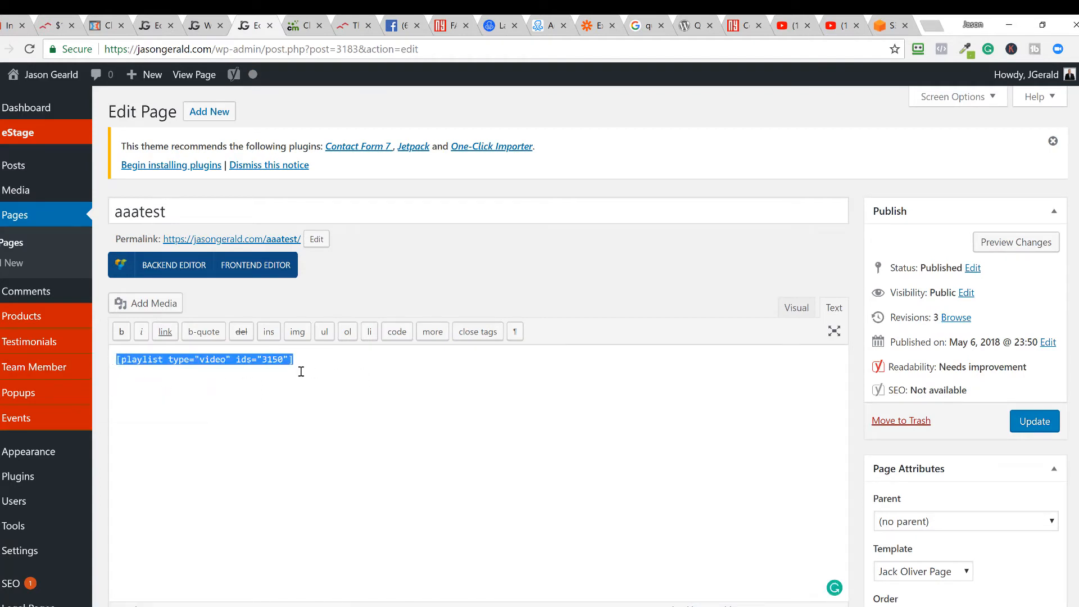
pyautogui.press('BackSpace')
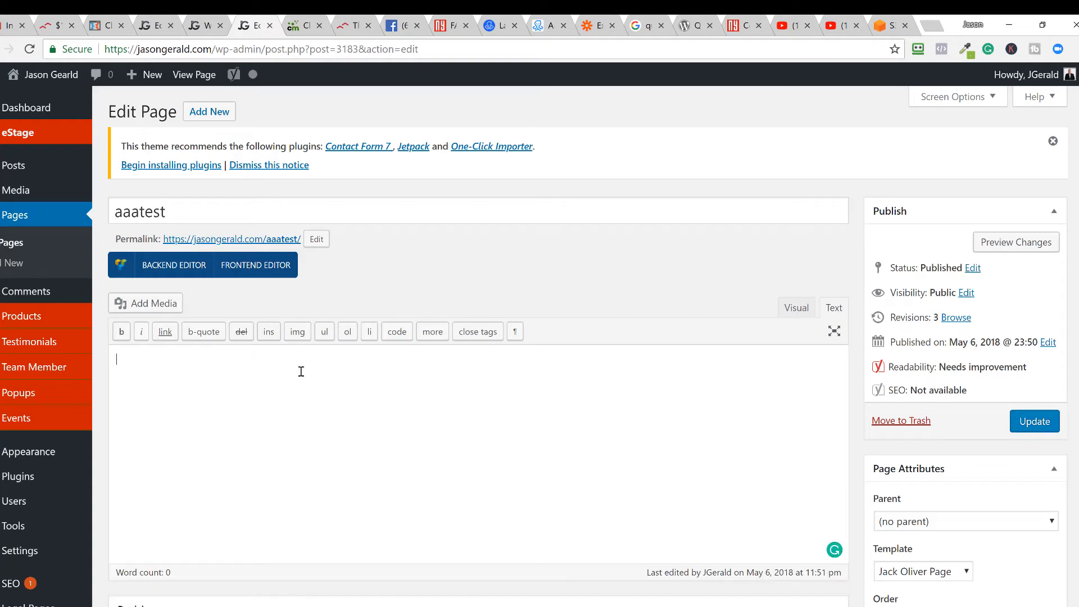
pyautogui.click(185, 268)
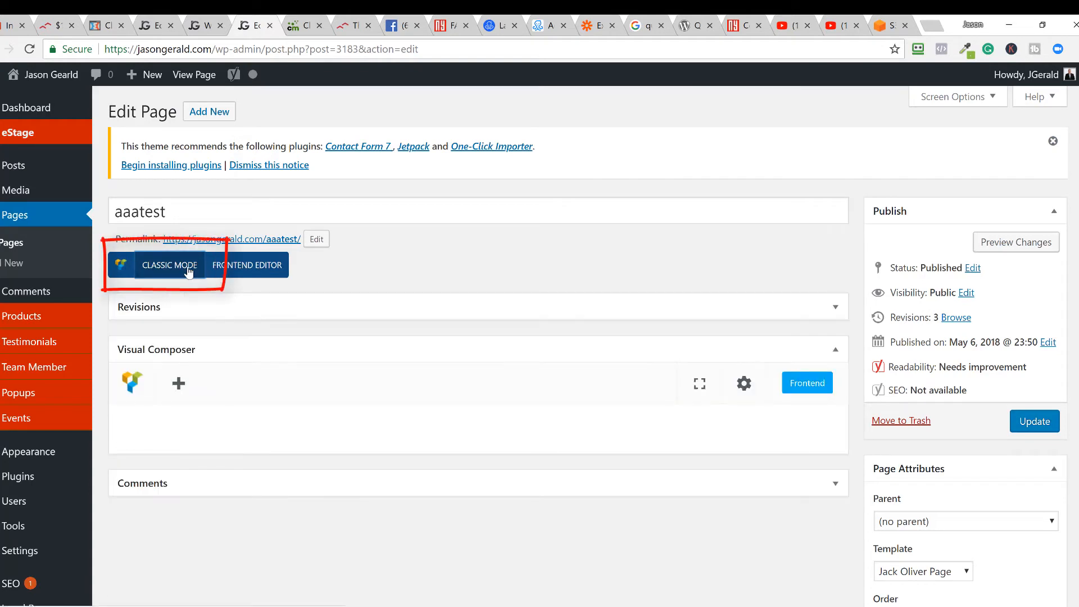
# - Add a Visual Composer row with 1/6 + 4/6 + 1/6 columns, then add an element to the middle column
pyautogui.click(179, 384)
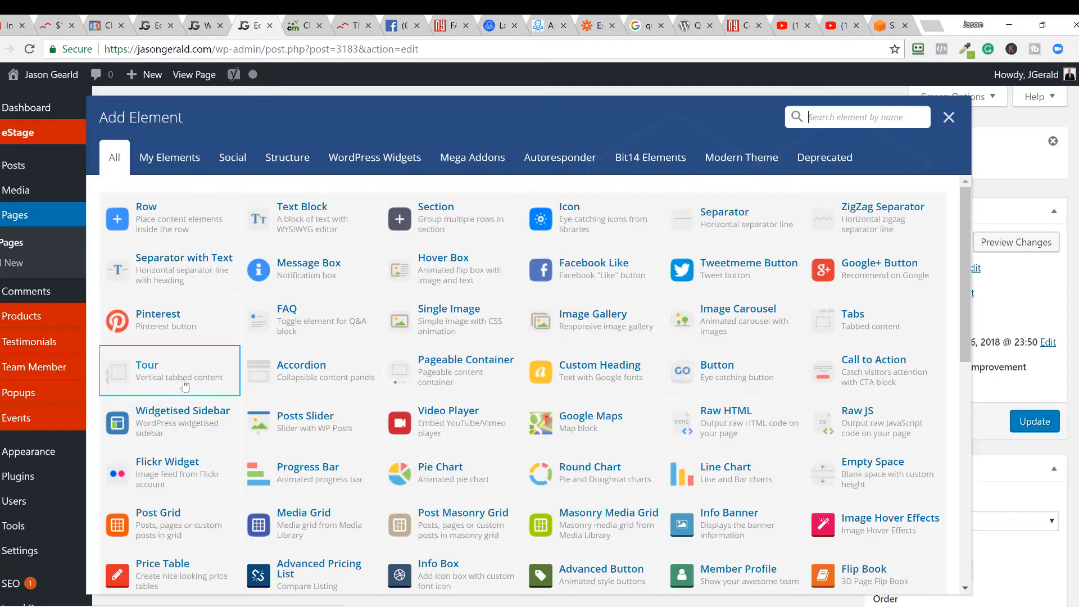
pyautogui.click(138, 213)
pyautogui.moveTo(161, 424)
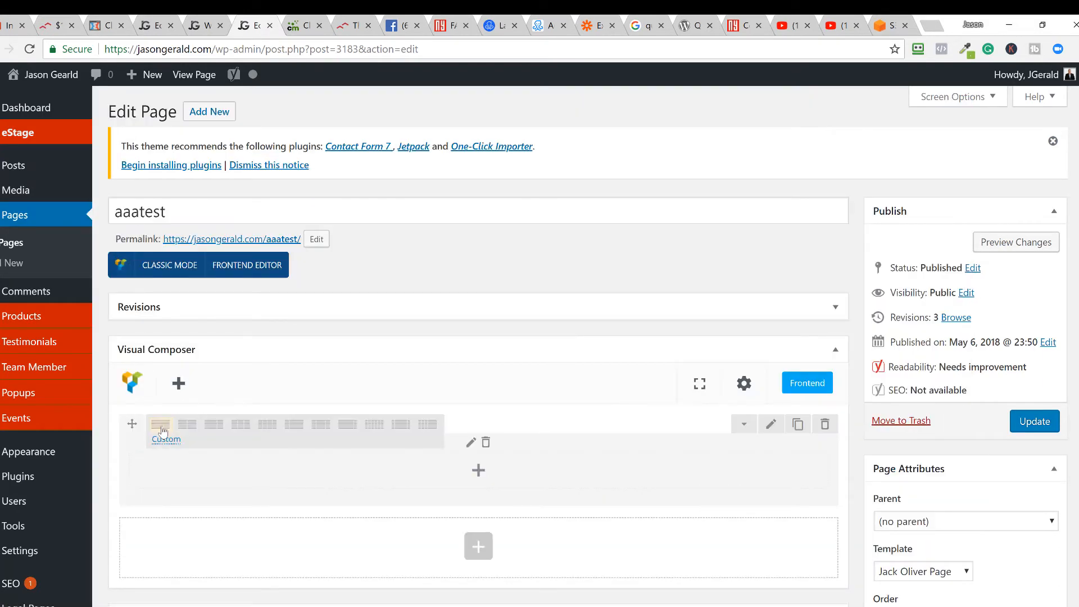
pyautogui.click(401, 424)
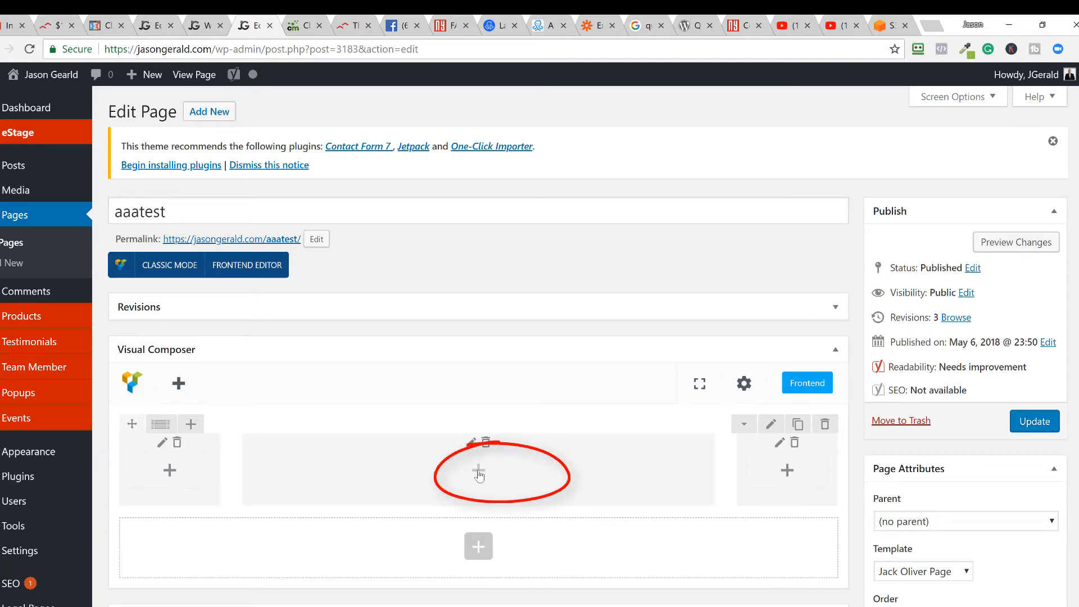
pyautogui.click(479, 473)
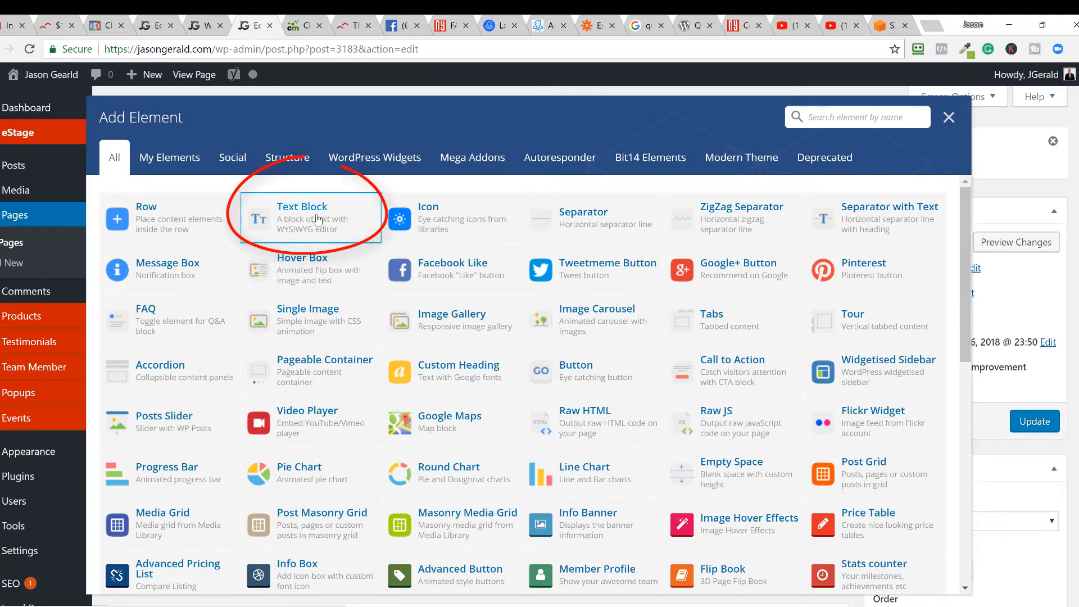
# - Put a Text Block in the middle column and delete all its placeholder text
pyautogui.click(318, 220)
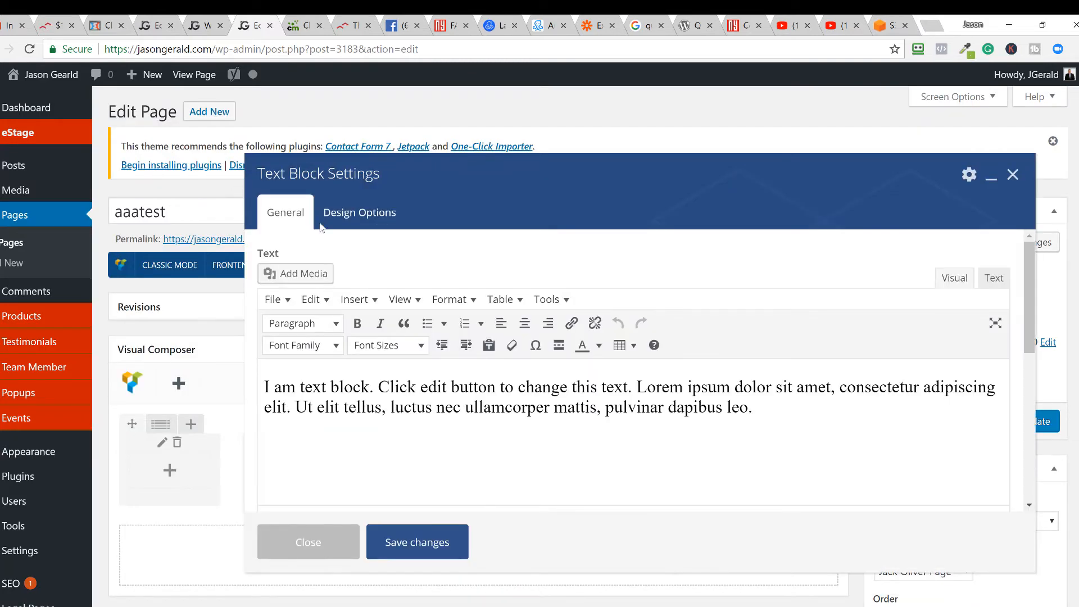
pyautogui.moveTo(477, 397); pyautogui.dragTo(263, 378)
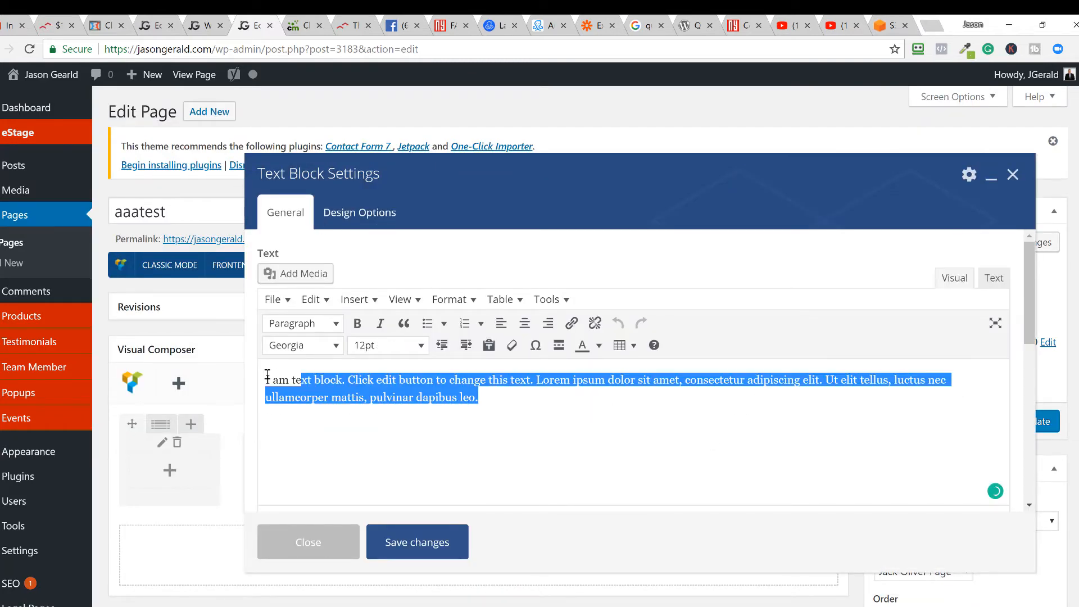
pyautogui.click(262, 379)
pyautogui.press('Delete')
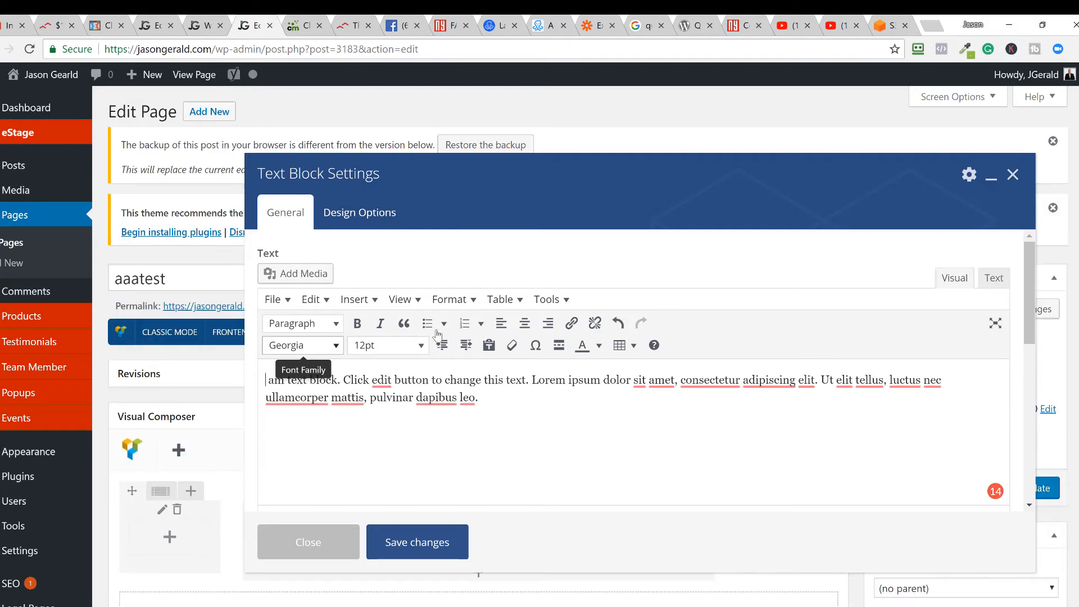
pyautogui.hotkey('ctrl', 'a')
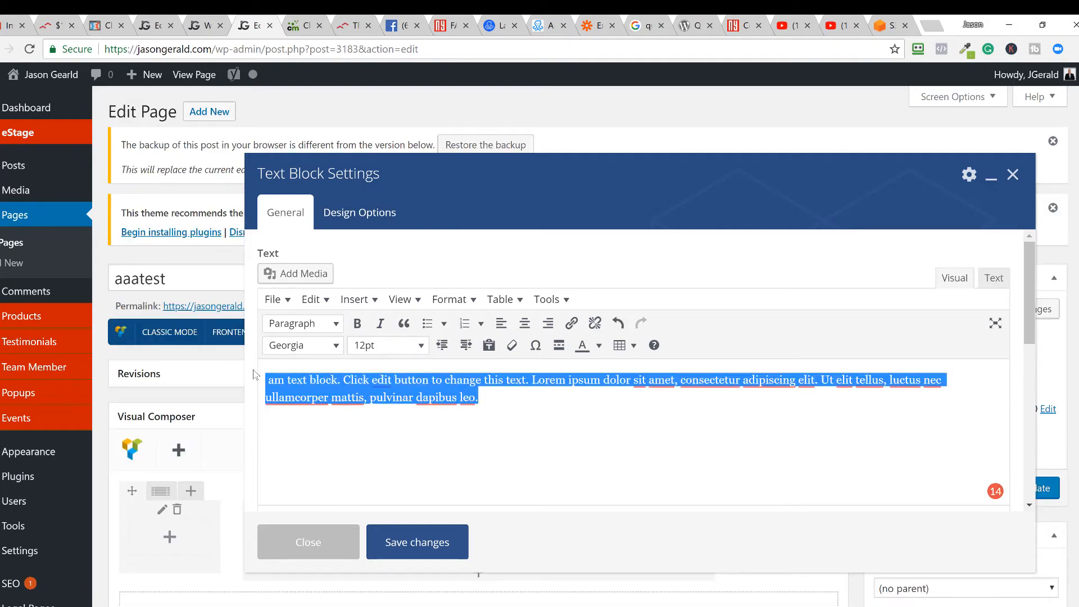
pyautogui.press('Delete')
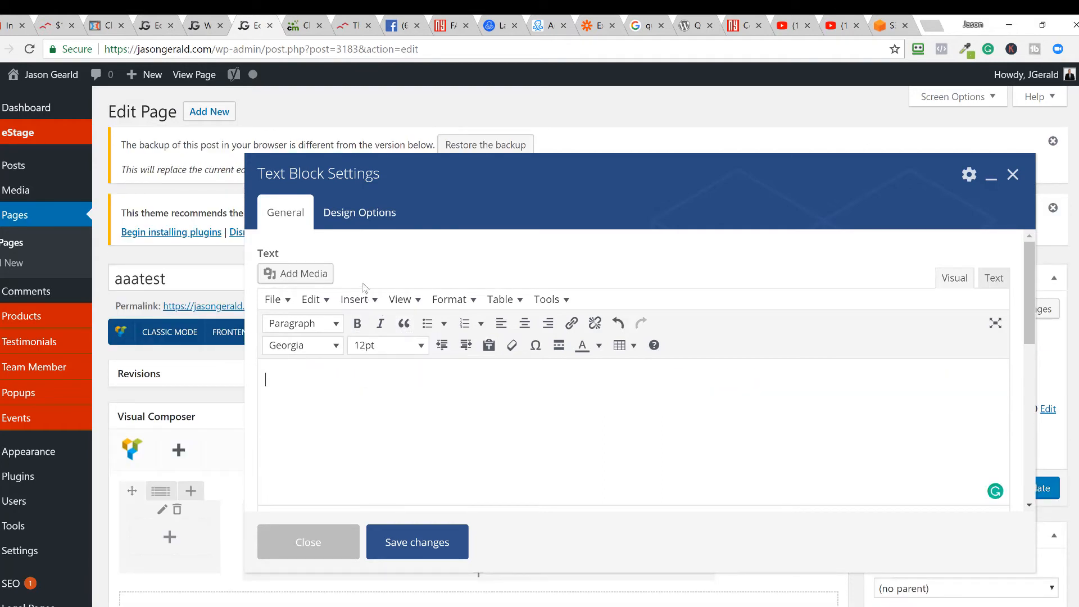
pyautogui.click(315, 275)
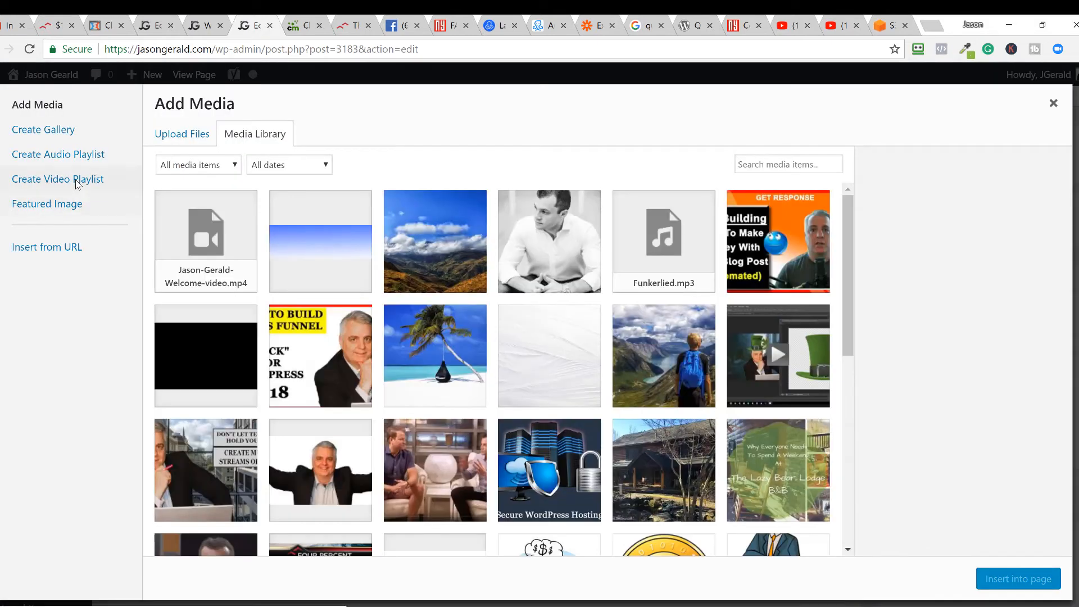
# - Build a video playlist of the welcome video and insert it into the text block
pyautogui.click(78, 180)
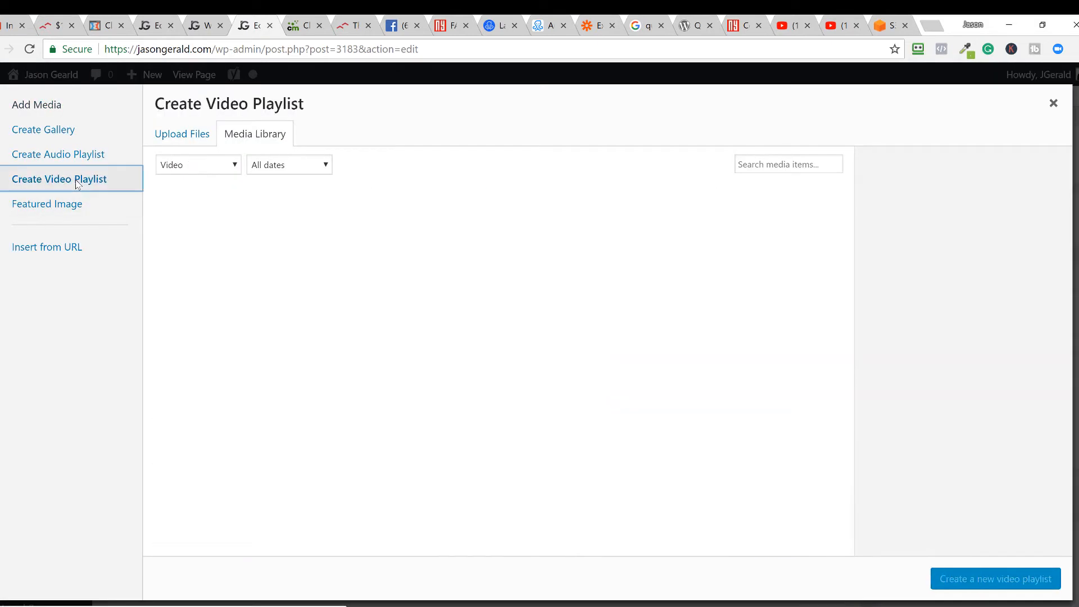
pyautogui.click(172, 211)
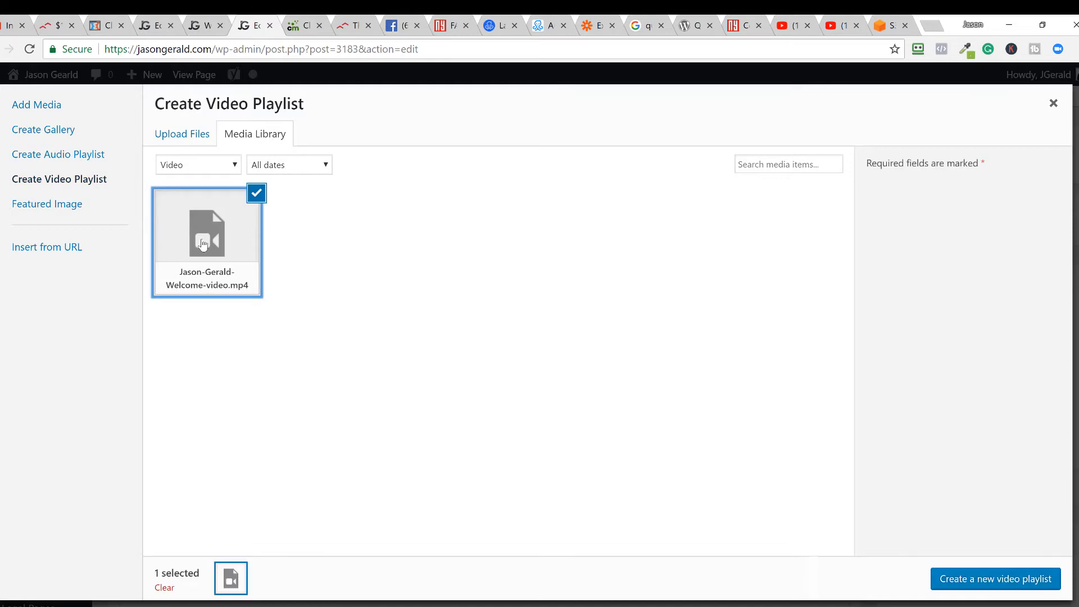
pyautogui.click(999, 577)
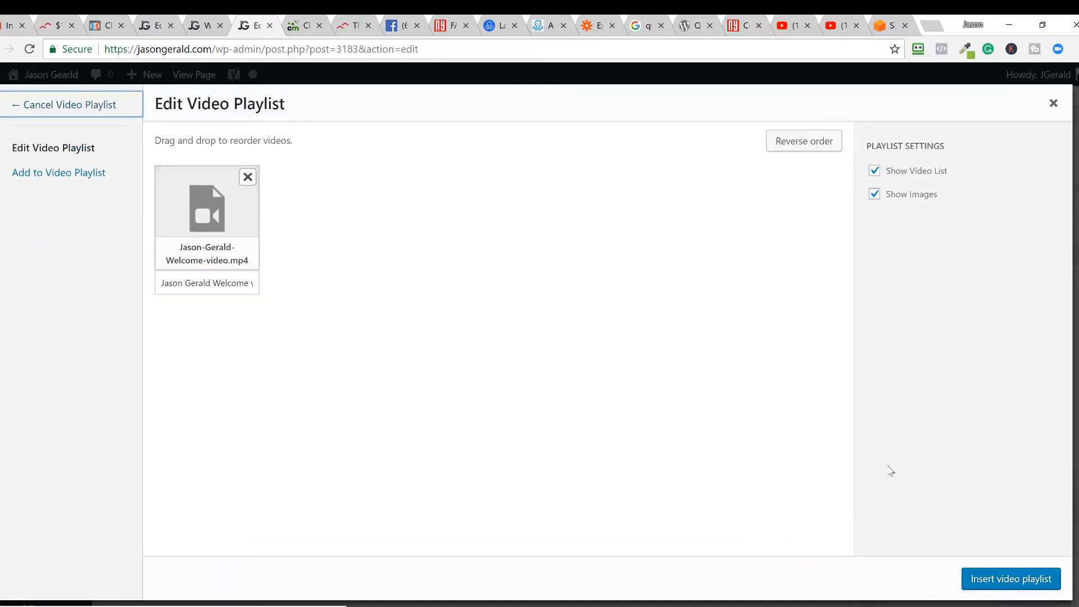
pyautogui.click(999, 578)
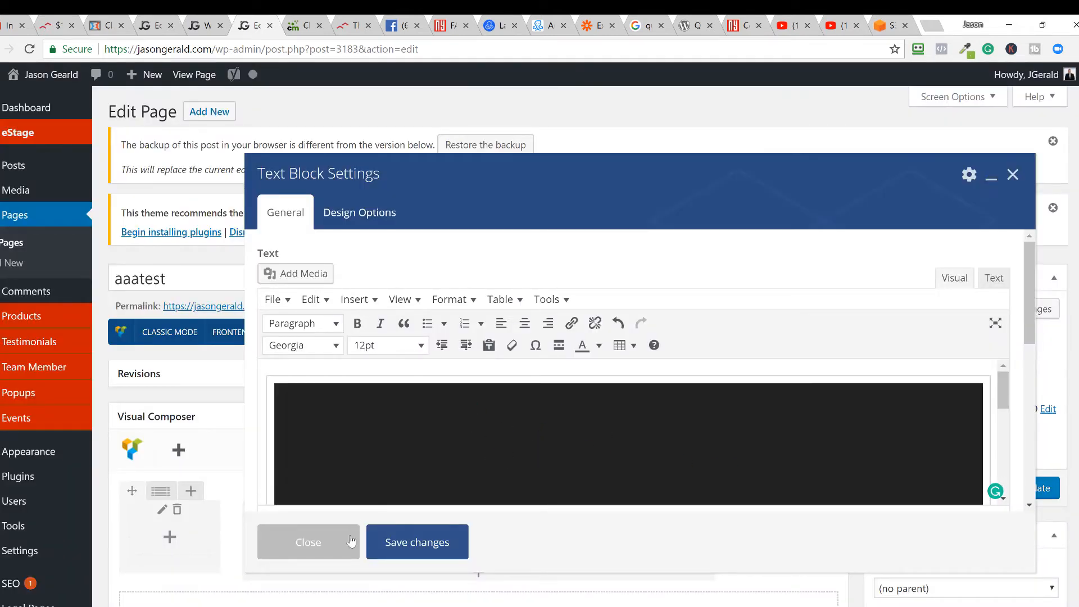
# - Save the playlist text block and update the aaatest page, leaving its page template unchanged
pyautogui.click(406, 545)
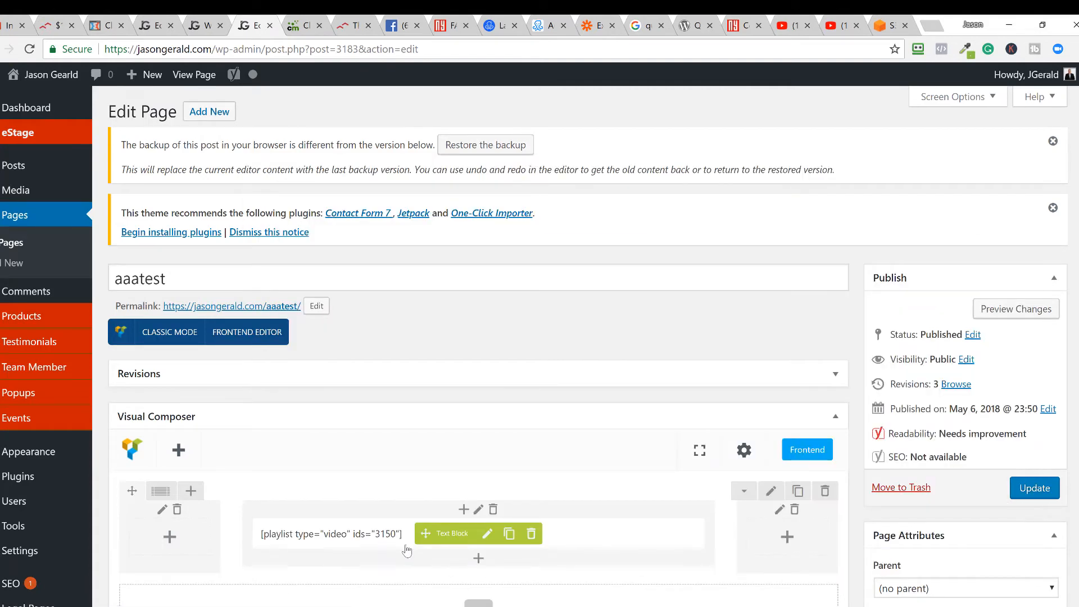
pyautogui.scroll(-3, 444, 447)
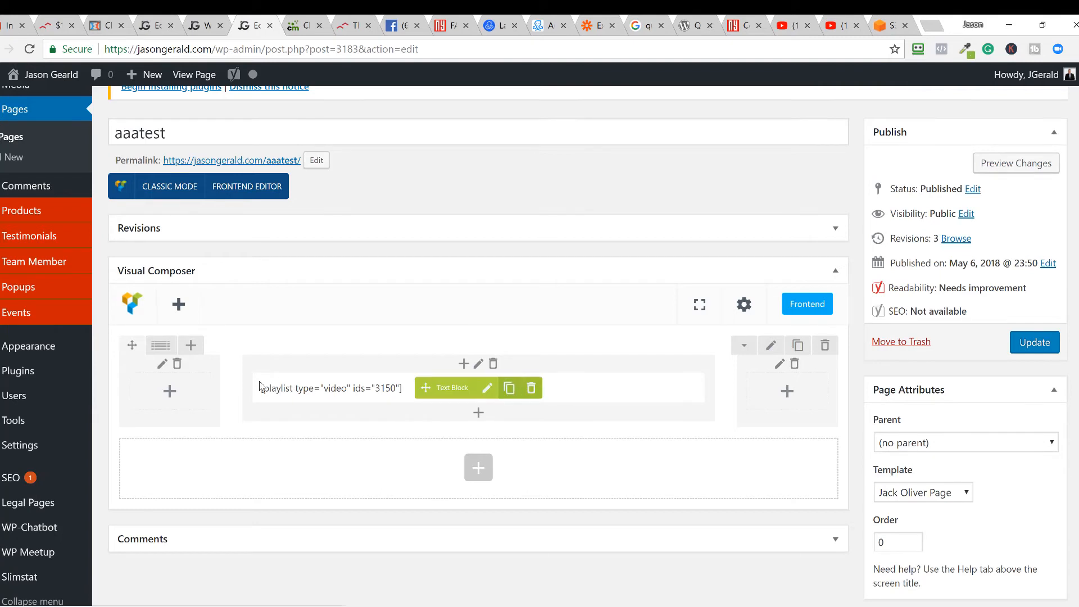
pyautogui.click(933, 497)
pyautogui.click(988, 423)
pyautogui.click(1037, 343)
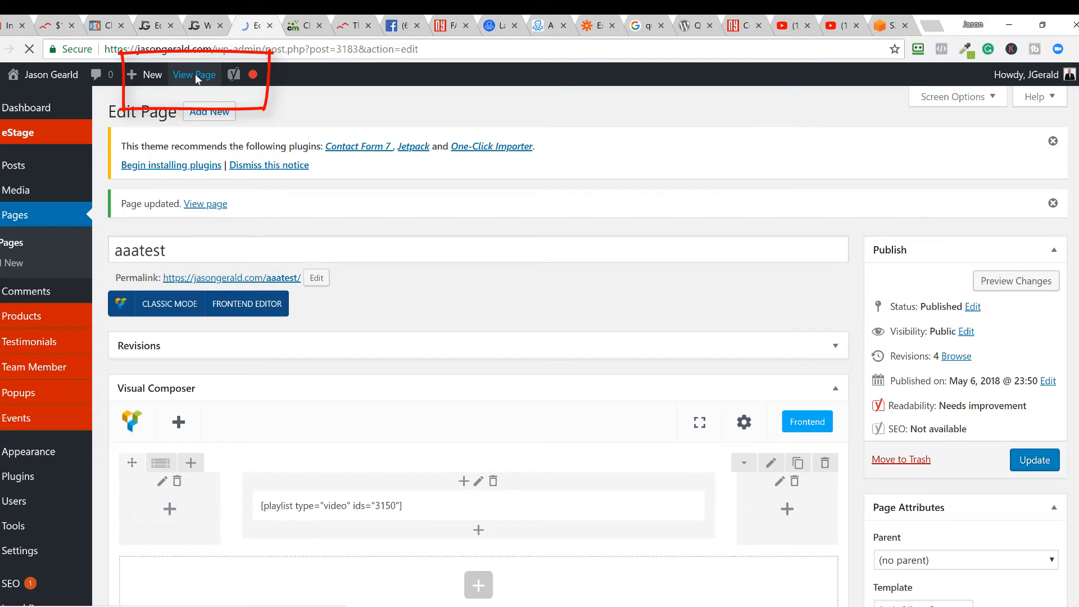
# - Open the live aaatest page to see the new playlist column
pyautogui.click(195, 74)
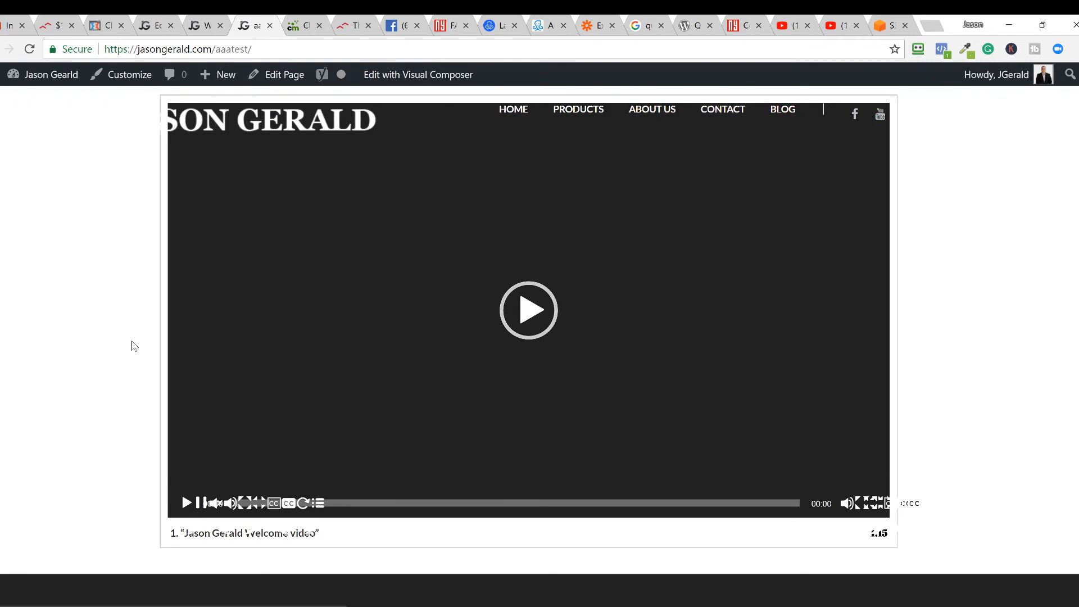
pyautogui.scroll(-2, 134, 346)
pyautogui.scroll(2, 133, 345)
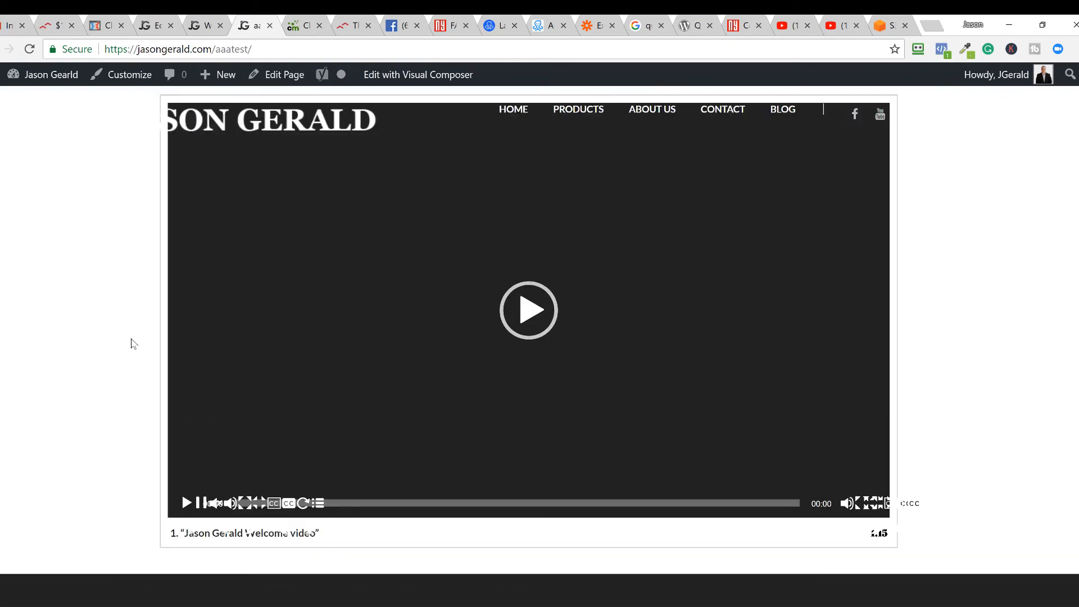
# - Play the welcome video, briefly watch it in full screen, then exit full screen
pyautogui.click(524, 313)
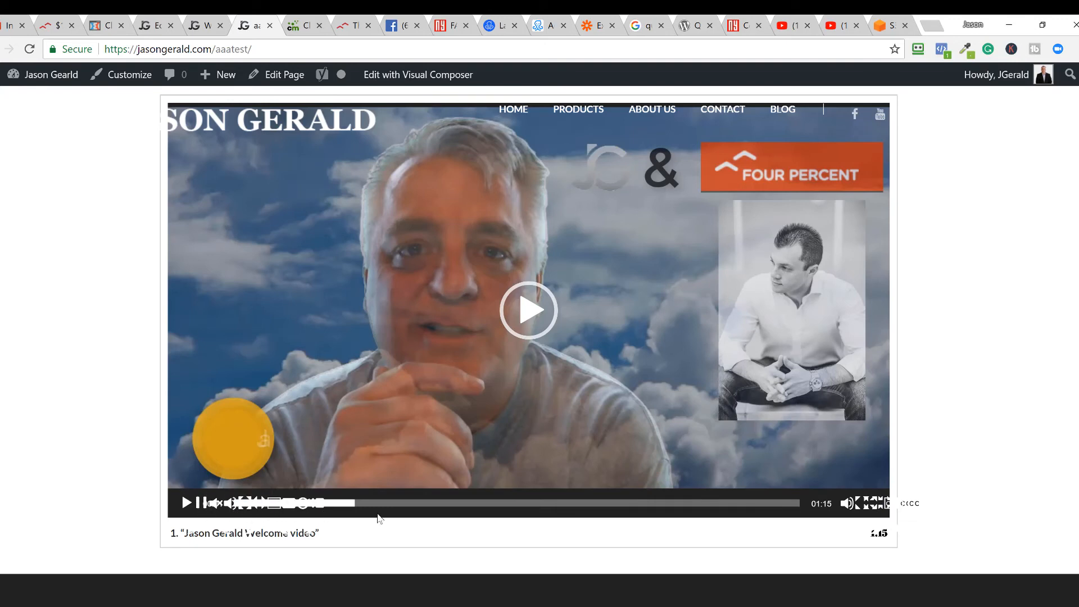
pyautogui.click(888, 503)
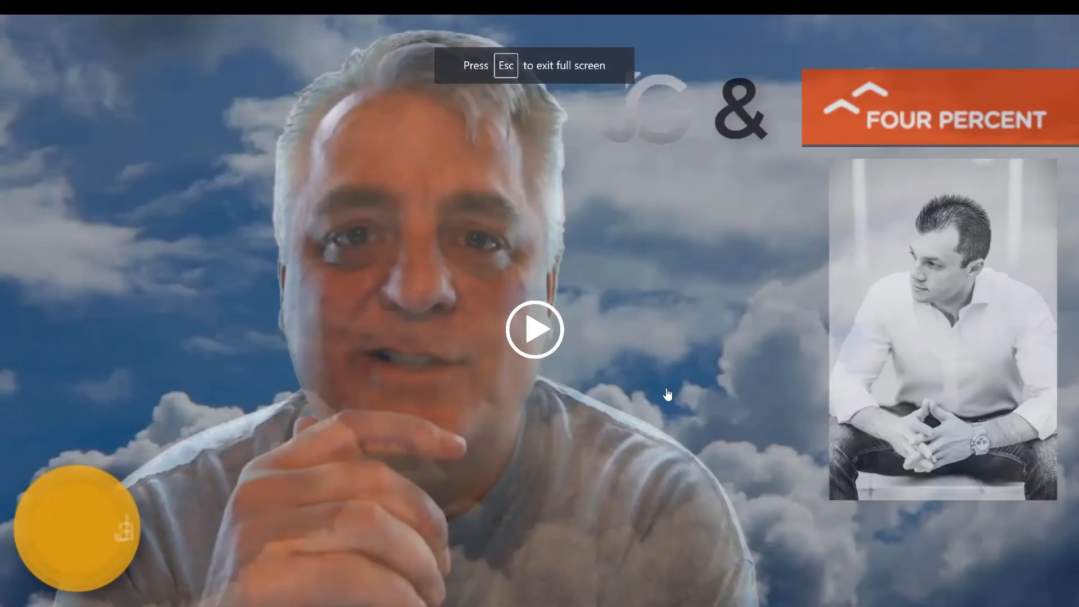
pyautogui.press('Escape')
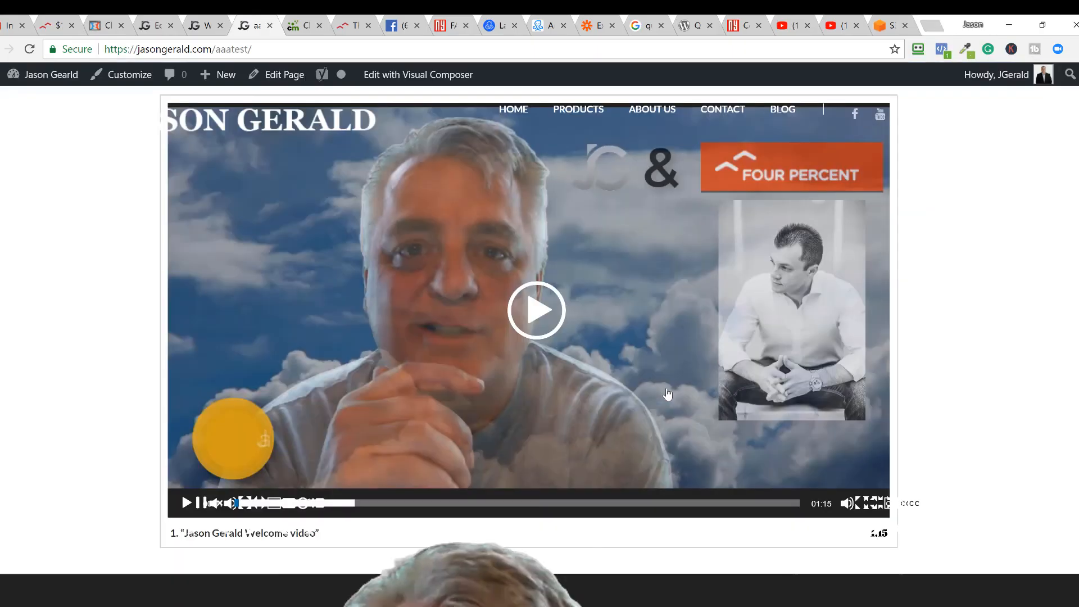